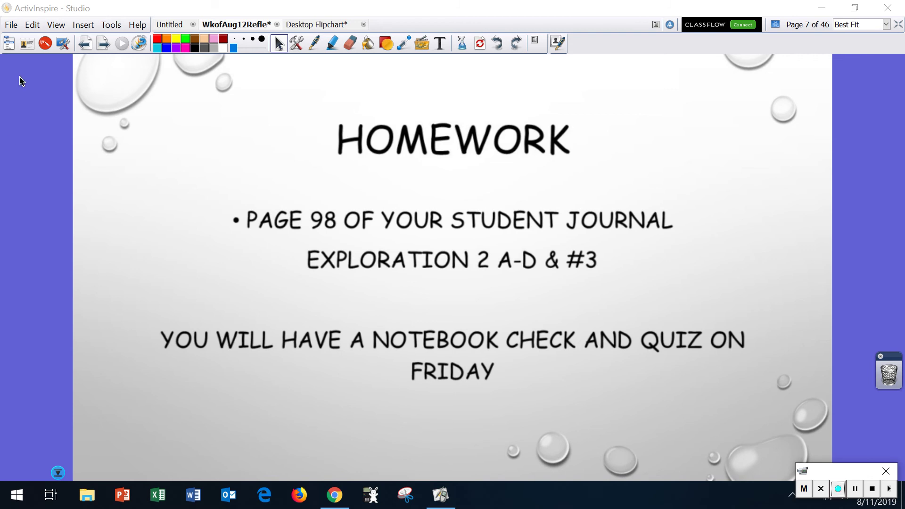
# On the Exploration 2 slide, highlight 'Reflect' and 'in the y-axis' in yellow, then switch to desktop annotation.
pyautogui.click(104, 44)
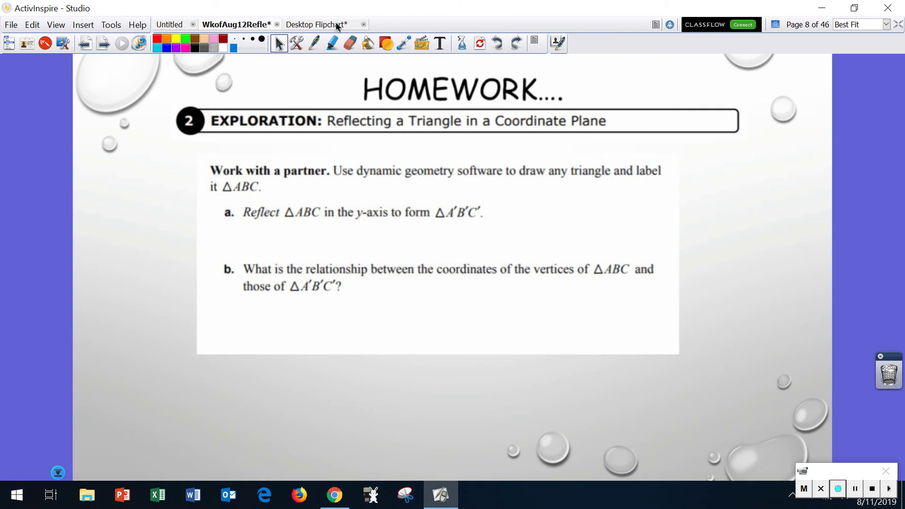
pyautogui.click(334, 45)
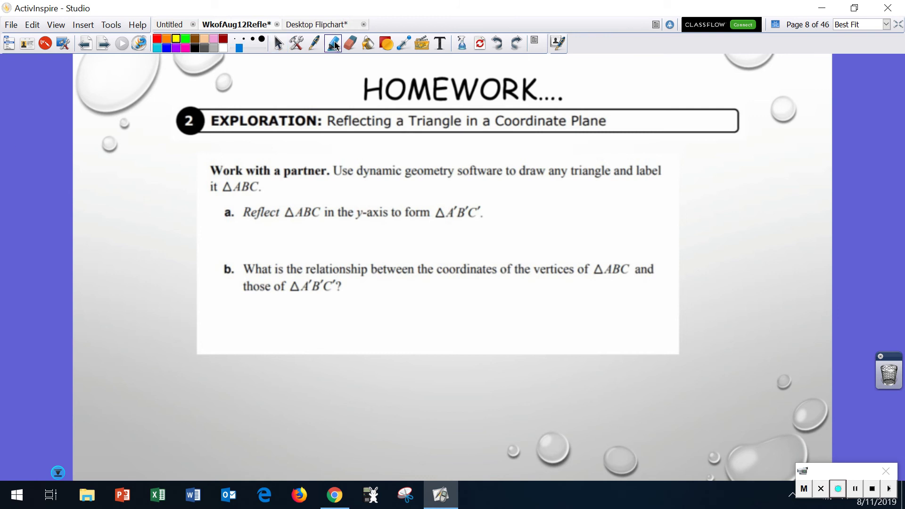
pyautogui.moveTo(236, 216); pyautogui.dragTo(395, 216)
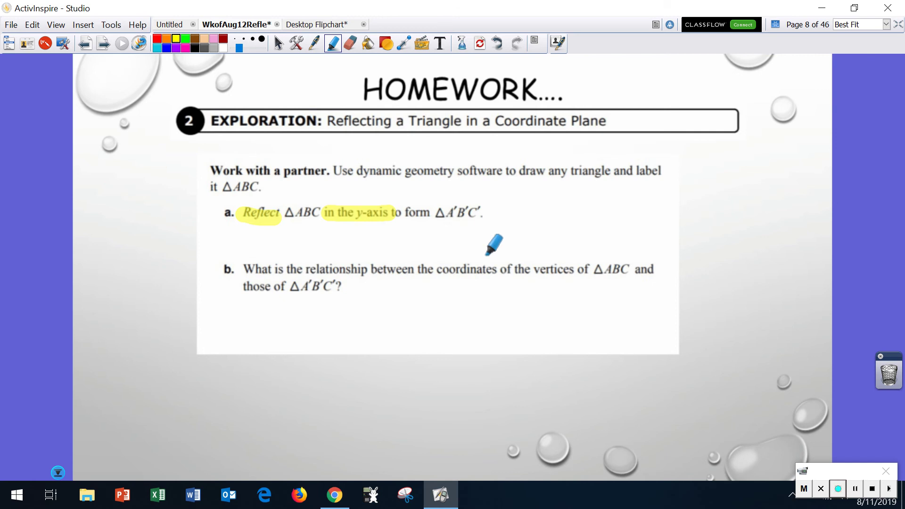
pyautogui.click(45, 43)
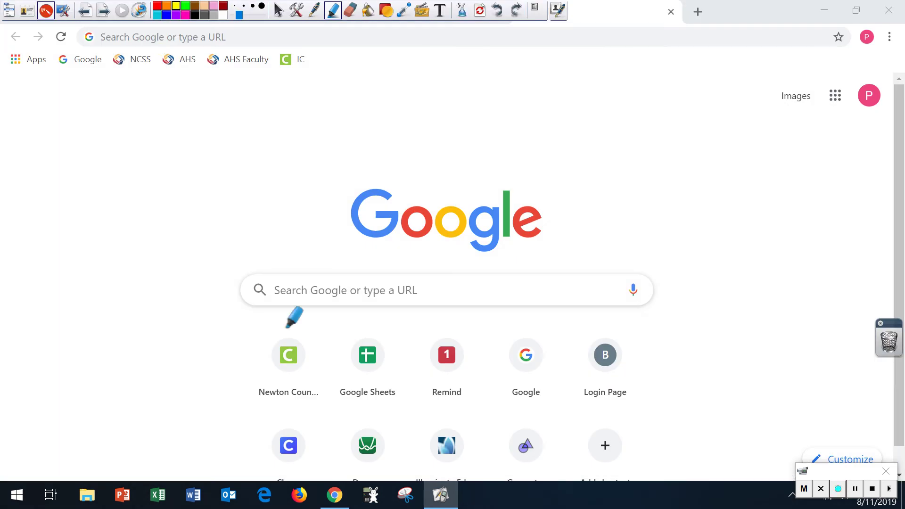
# Search Google for 'geogebra' and open the GeoGebra Geometry app from the results.
pyautogui.click(278, 13)
pyautogui.click(368, 290)
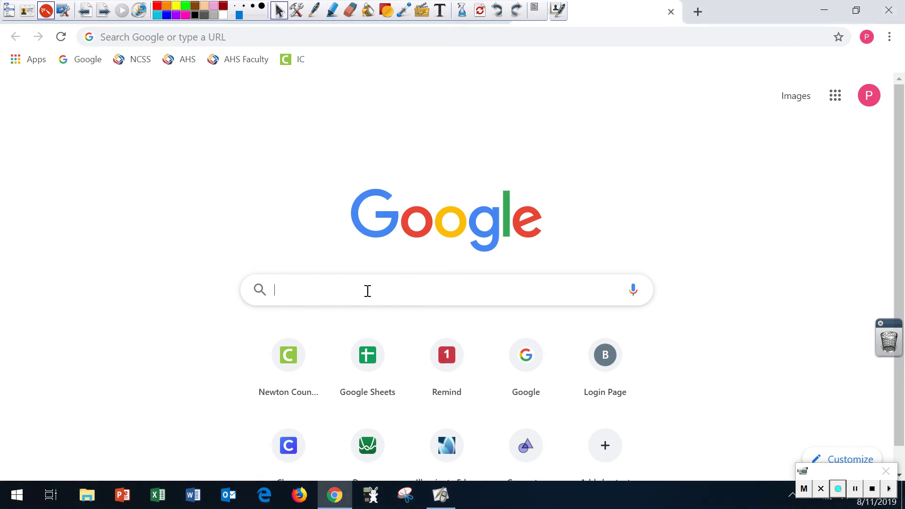
pyautogui.write('geo')
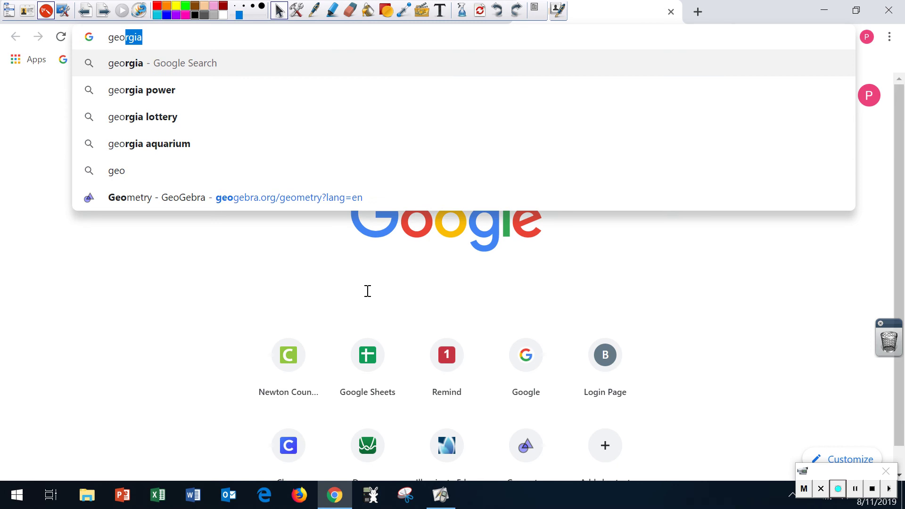
pyautogui.write('gebra')
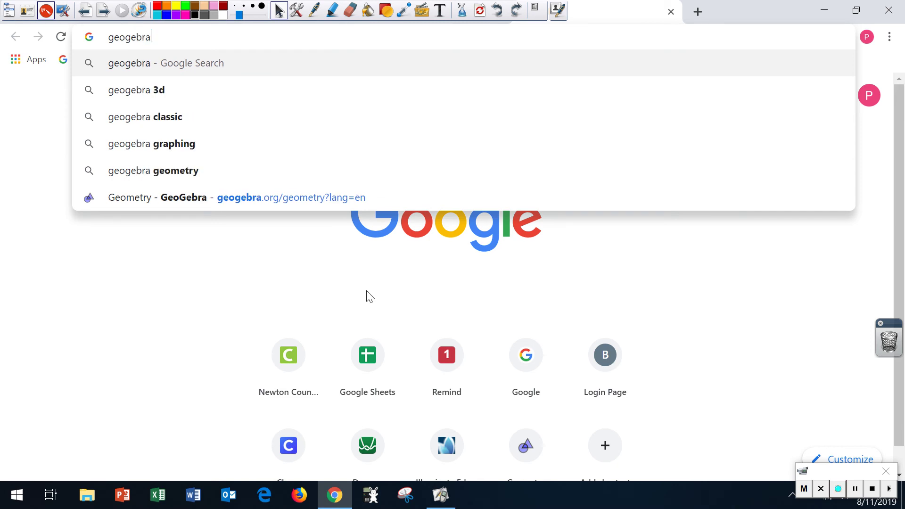
pyautogui.press('Return')
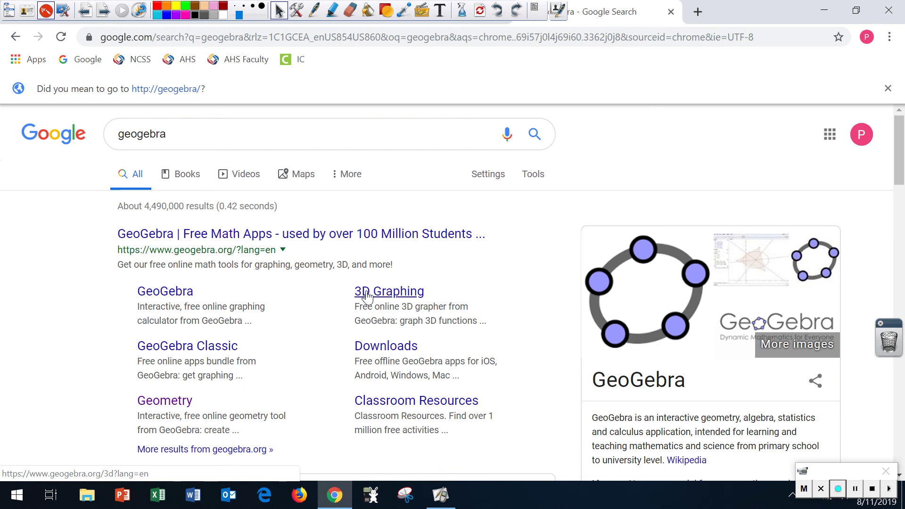
pyautogui.click(165, 404)
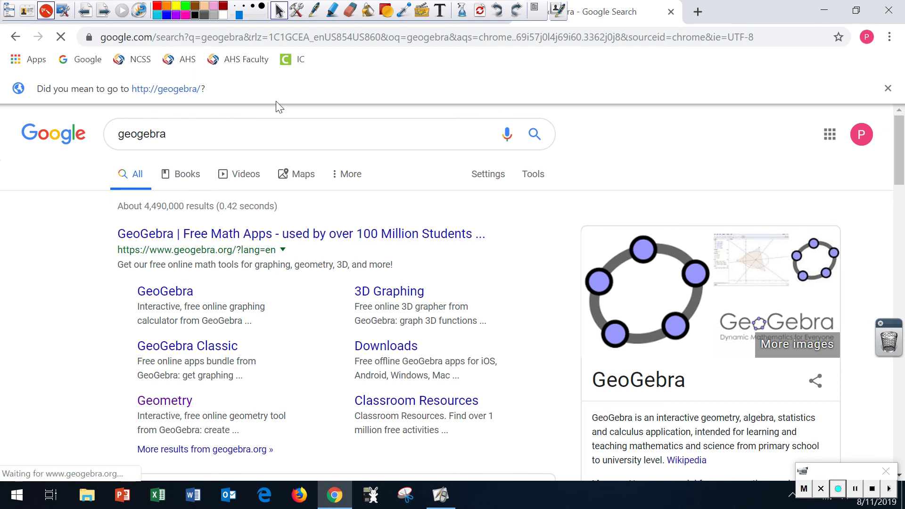
pyautogui.click(254, 136)
pyautogui.press('Return')
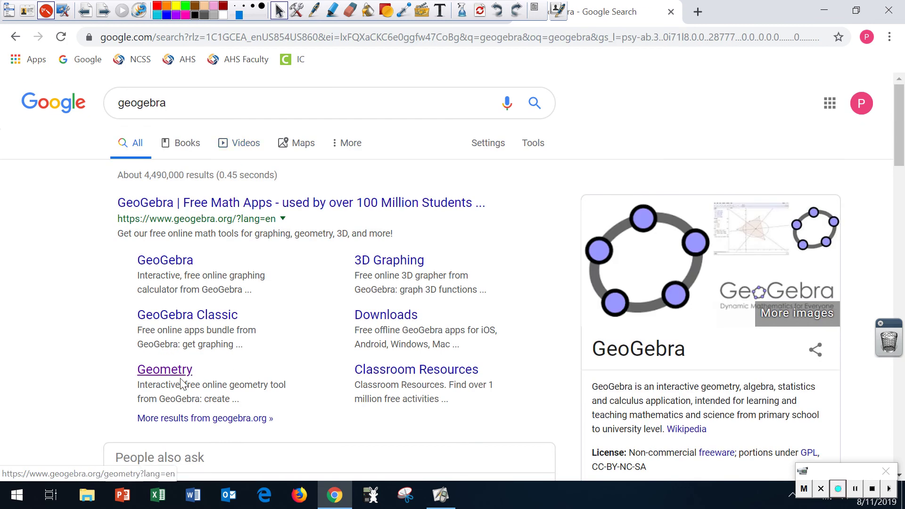
pyautogui.click(178, 371)
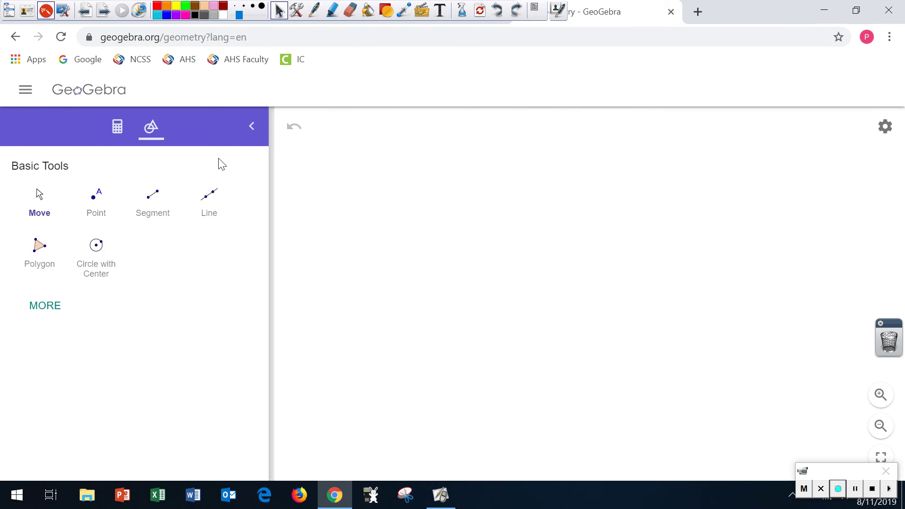
# Collapse the tools panel and turn on major gridlines and numbered axes in the graphics settings.
pyautogui.click(252, 131)
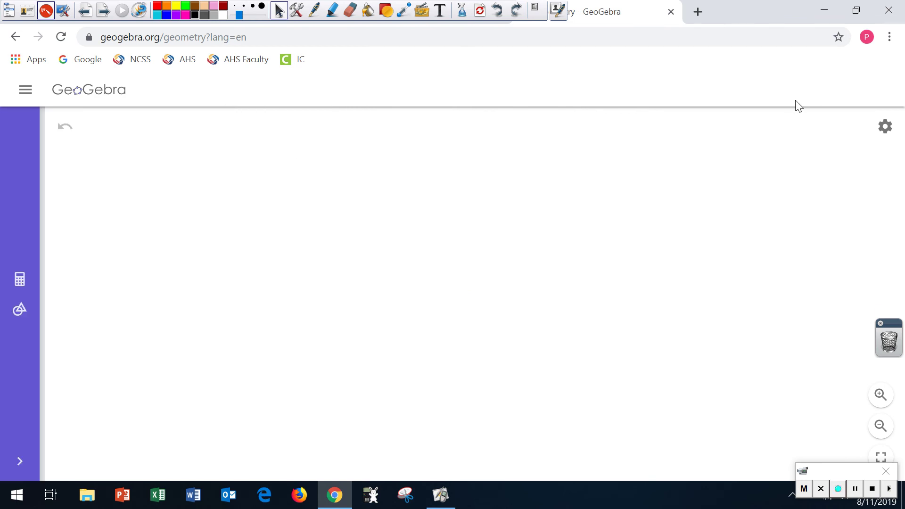
pyautogui.click(887, 133)
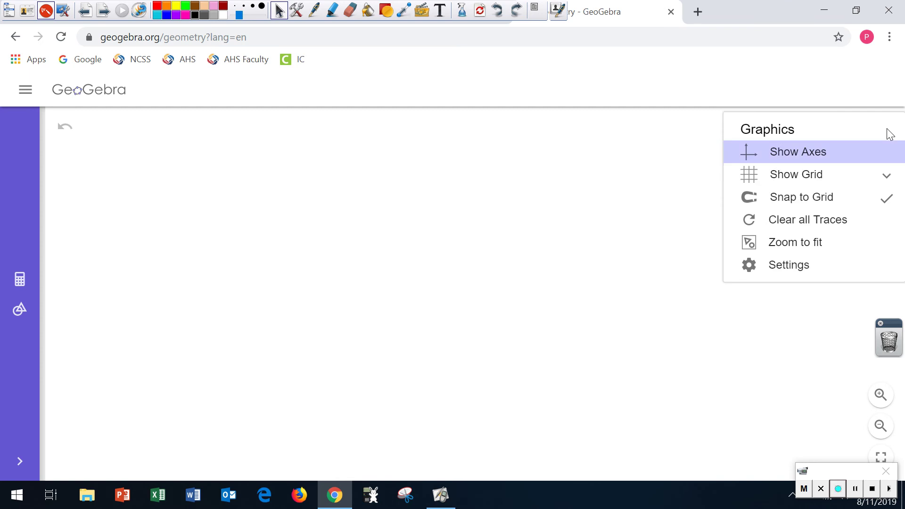
pyautogui.click(866, 184)
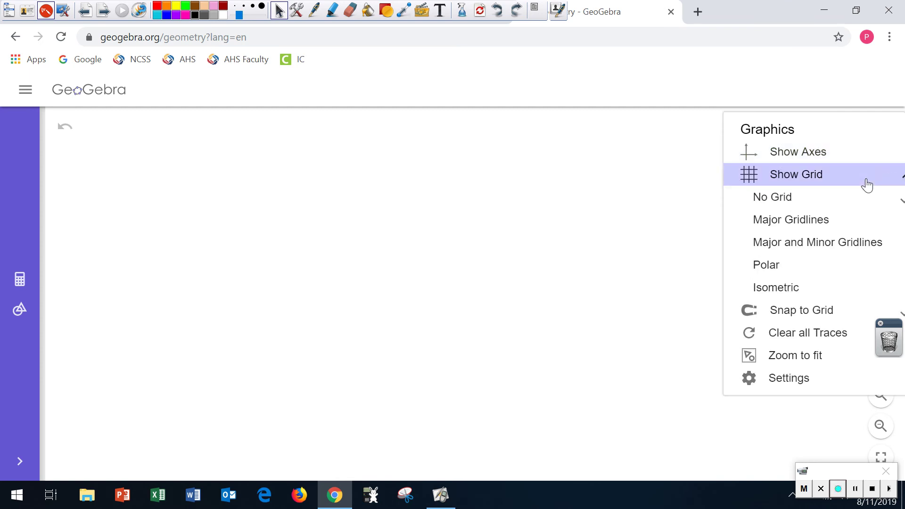
pyautogui.click(851, 225)
pyautogui.click(888, 131)
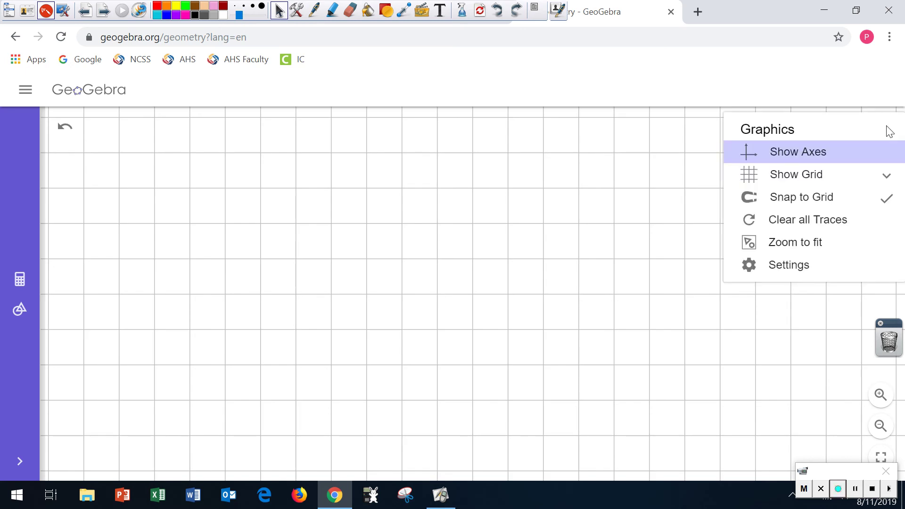
pyautogui.click(825, 151)
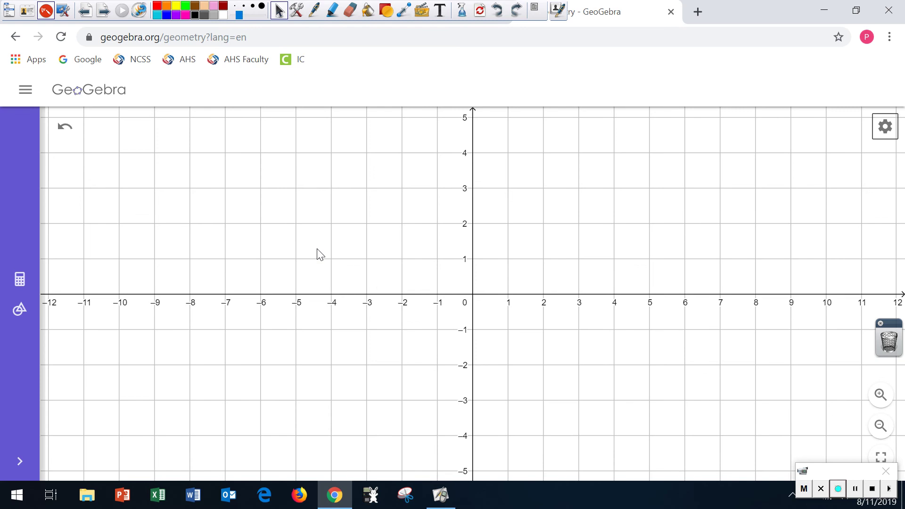
# Pick the Segment tool, hide the tools panel and shift the grid to the right.
pyautogui.click(19, 467)
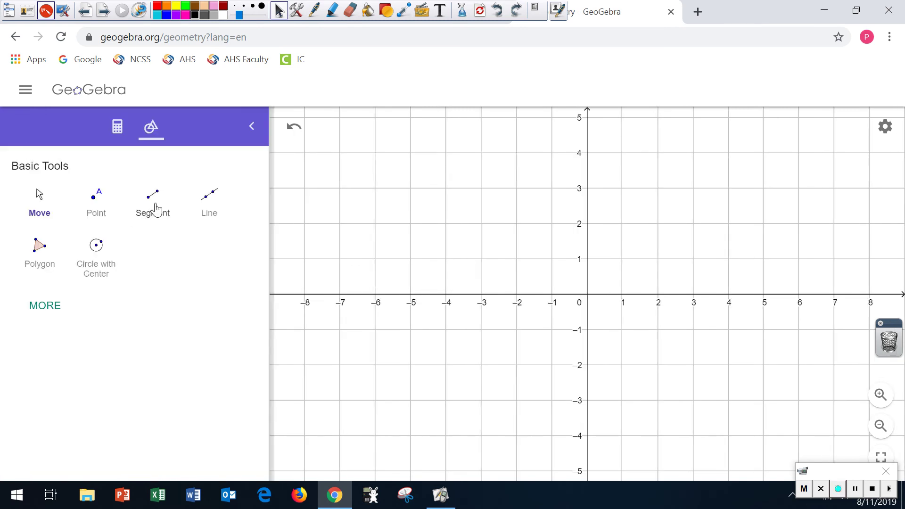
pyautogui.click(154, 208)
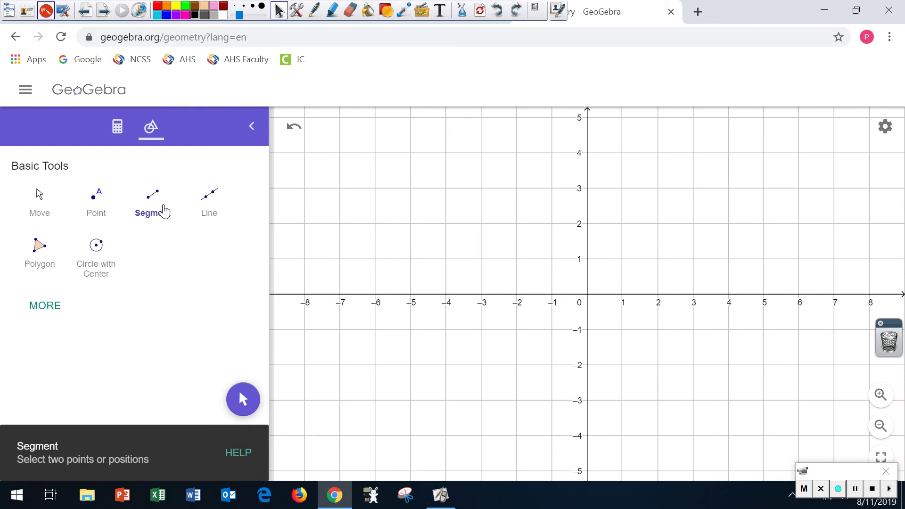
pyautogui.click(250, 130)
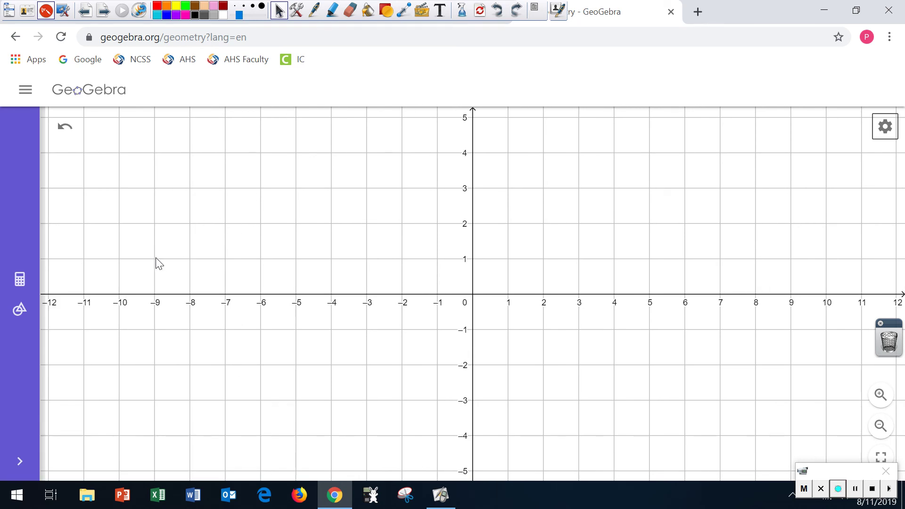
pyautogui.moveTo(153, 262); pyautogui.dragTo(186, 265)
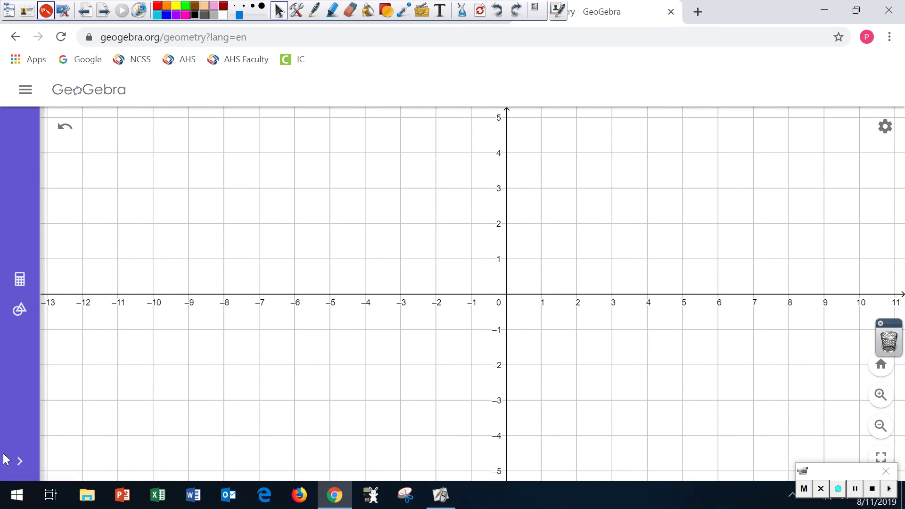
# Draw triangle sides joining A(-8,2), B(-4,2) and C(-6,5), closing back at A.
pyautogui.click(18, 462)
pyautogui.click(152, 195)
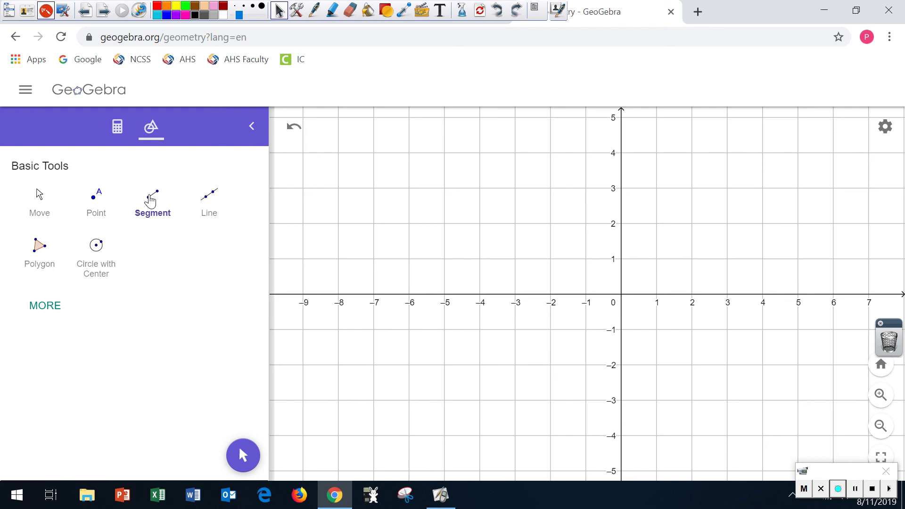
pyautogui.click(337, 223)
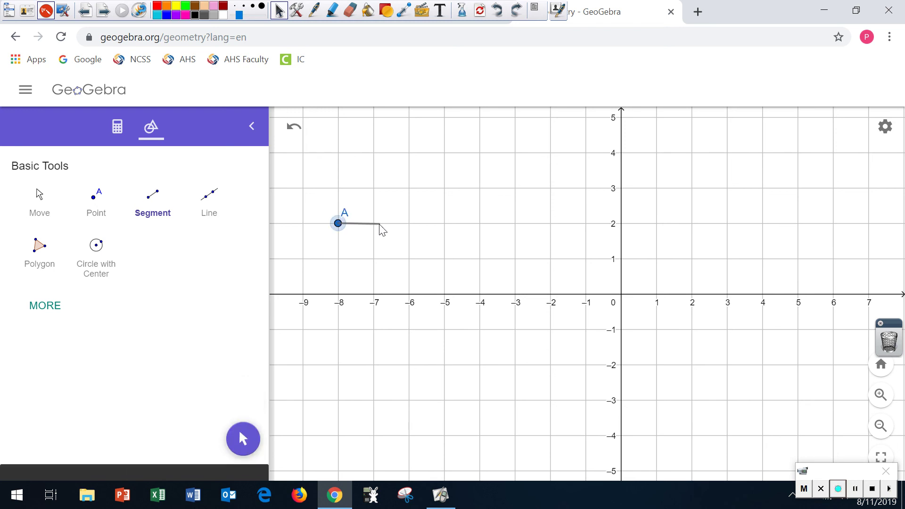
pyautogui.click(479, 224)
pyautogui.click(479, 224)
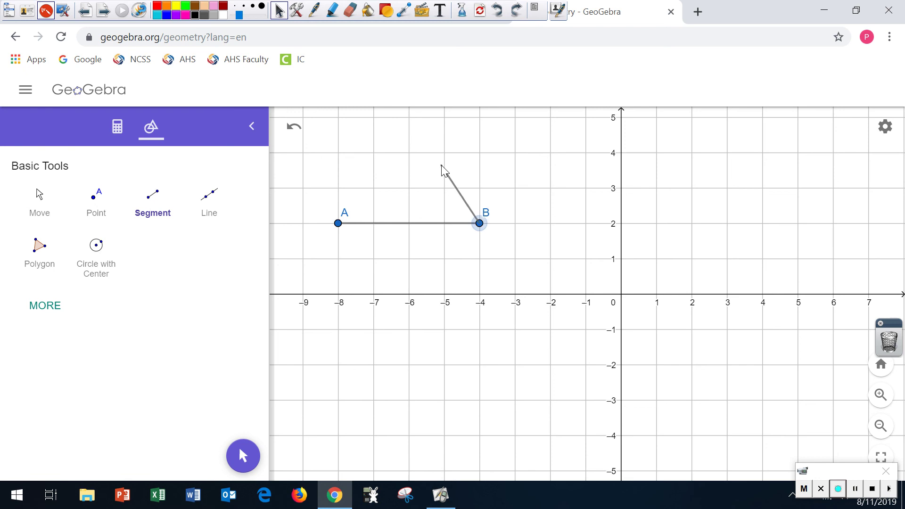
pyautogui.click(409, 118)
pyautogui.click(408, 118)
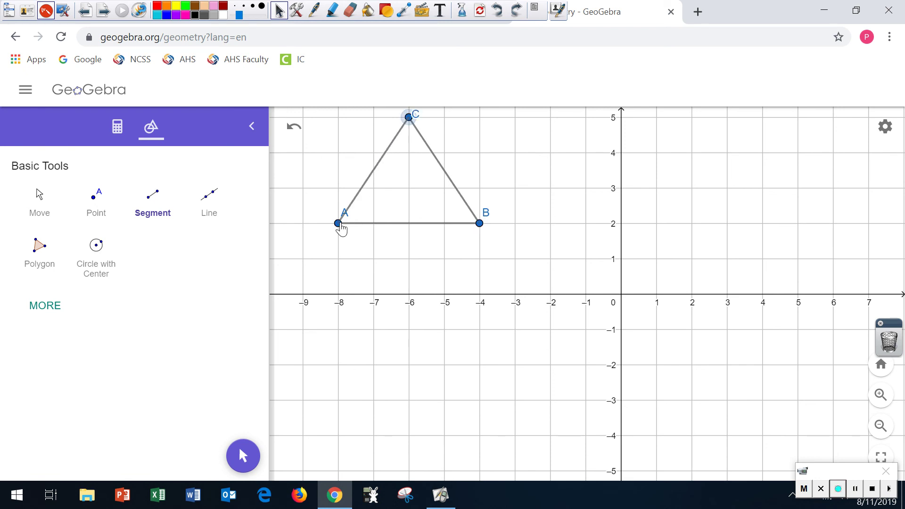
pyautogui.click(340, 229)
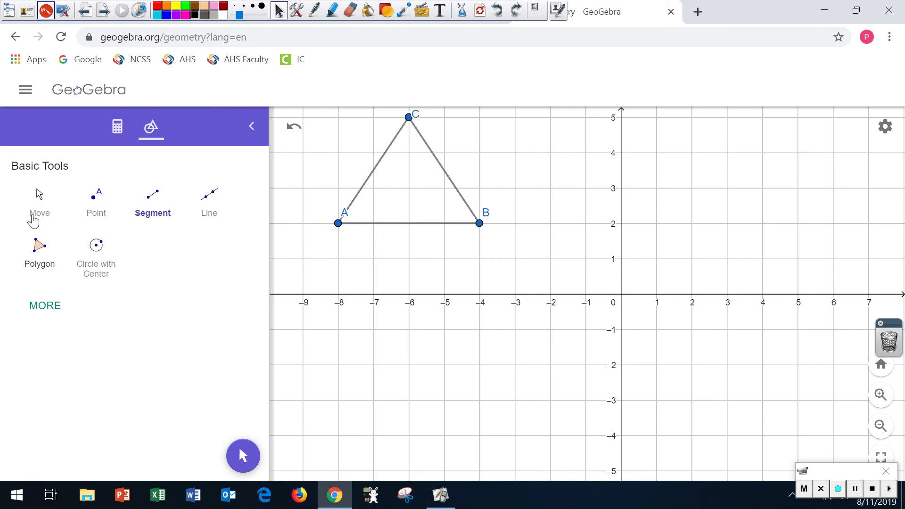
# Move labels A, B and C clear of the sides and hide the tools panel.
pyautogui.click(37, 206)
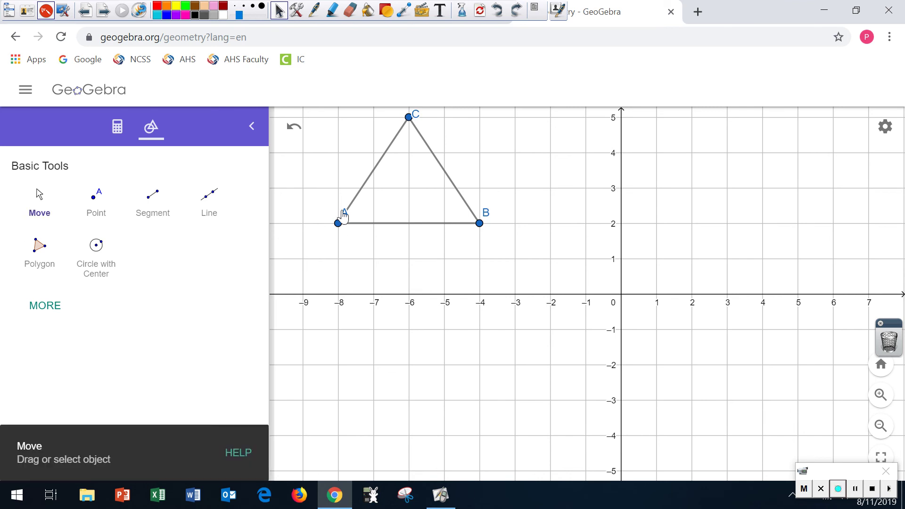
pyautogui.moveTo(343, 215); pyautogui.dragTo(319, 216)
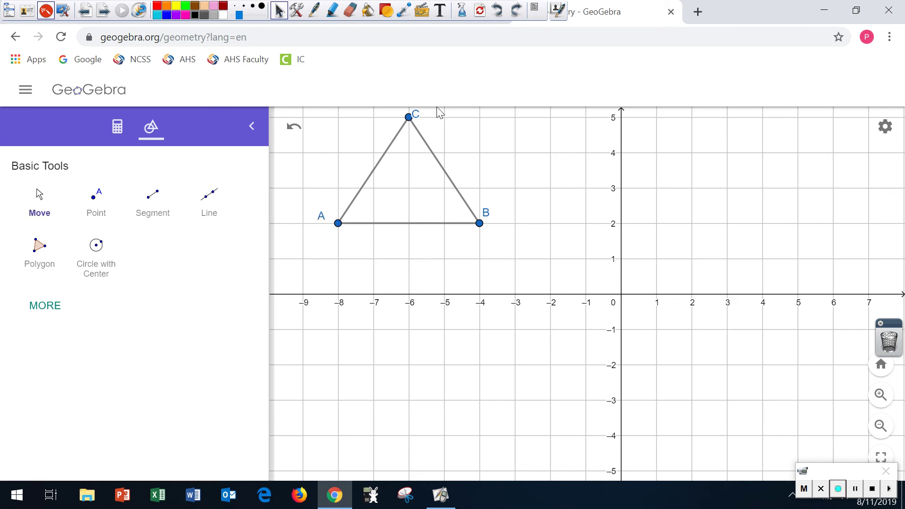
pyautogui.moveTo(417, 116); pyautogui.dragTo(426, 115)
pyautogui.moveTo(487, 215); pyautogui.dragTo(497, 224)
pyautogui.click(252, 127)
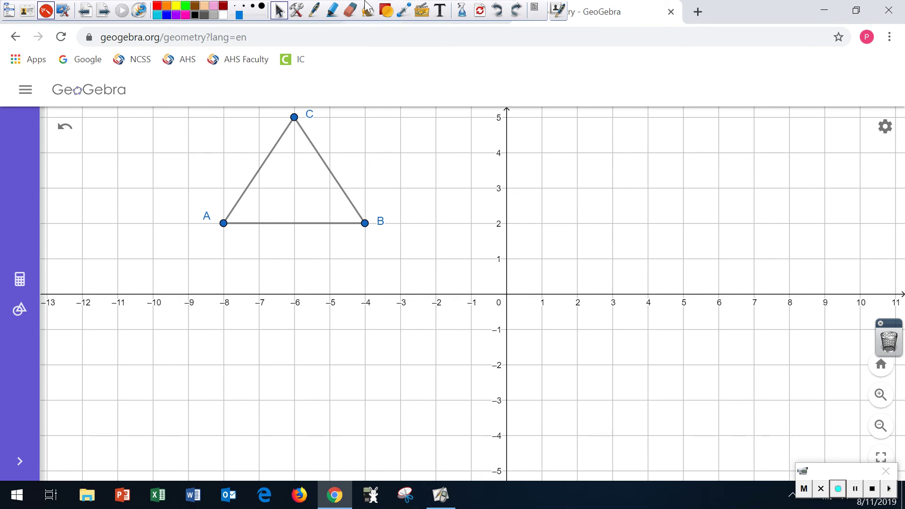
# Trace a dotted annotation line down the y-axis.
pyautogui.click(407, 12)
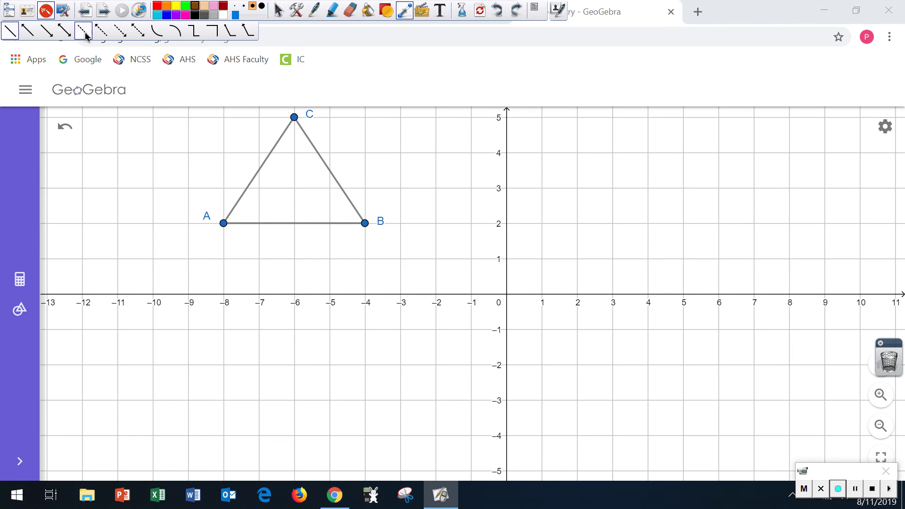
pyautogui.click(85, 32)
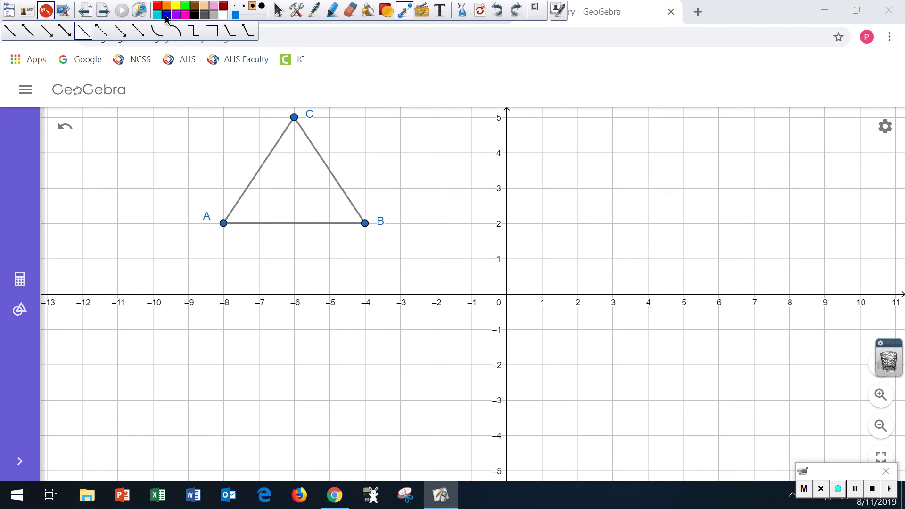
pyautogui.moveTo(507, 108); pyautogui.dragTo(508, 485)
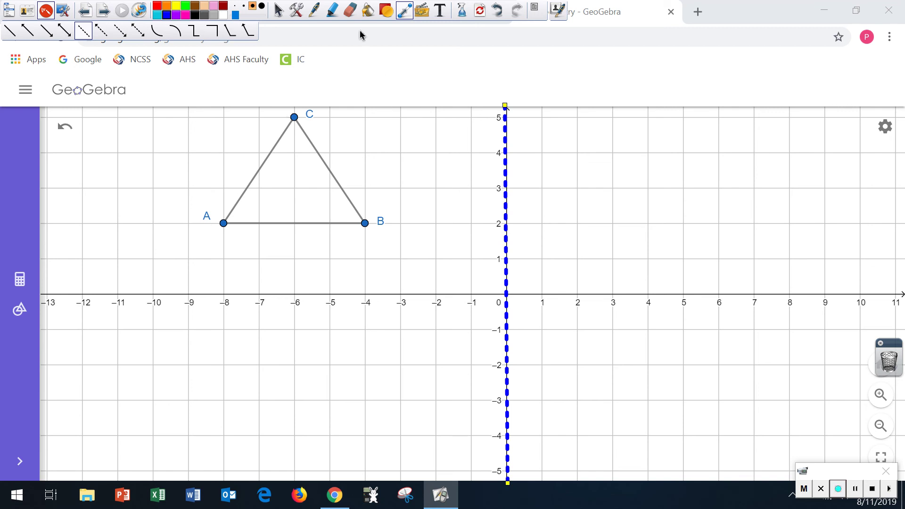
# Handwrite 'line of reflection' along the y-axis.
pyautogui.click(316, 11)
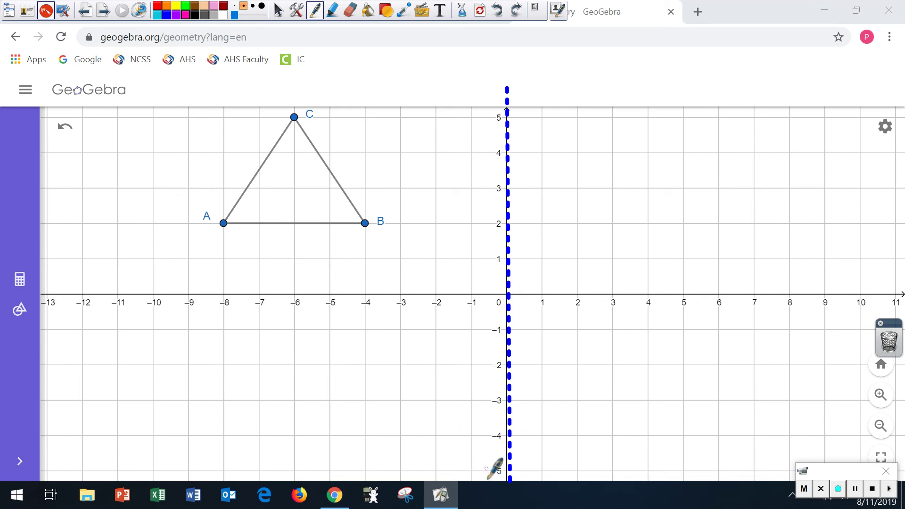
pyautogui.moveTo(480, 470)
pyautogui.mouseDown()
pyautogui.moveTo(495, 474)
pyautogui.moveTo(505, 460)
pyautogui.moveTo(513, 414)
pyautogui.moveTo(502, 403)
pyautogui.moveTo(513, 386)
pyautogui.moveTo(512, 342)
pyautogui.moveTo(492, 343)
pyautogui.moveTo(499, 308)
pyautogui.moveTo(501, 323)
pyautogui.mouseUp()
pyautogui.moveTo(508, 305); pyautogui.dragTo(505, 267)
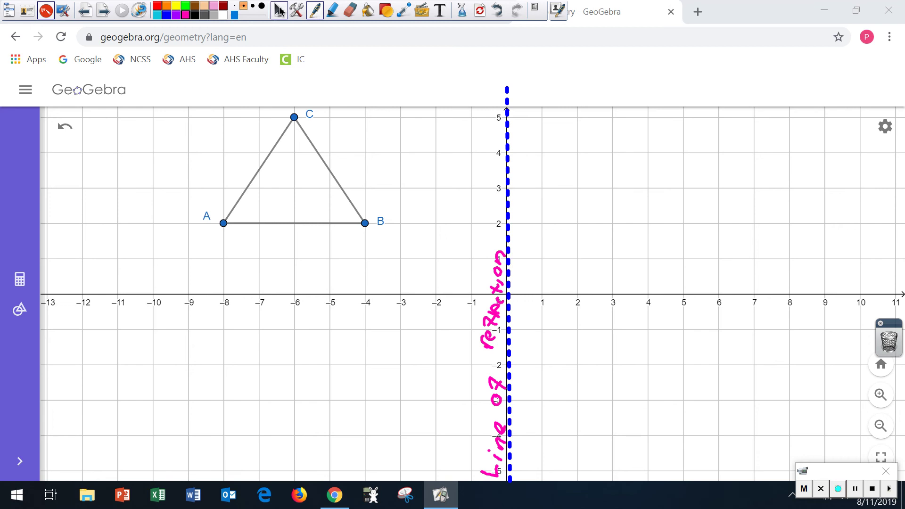
pyautogui.click(280, 10)
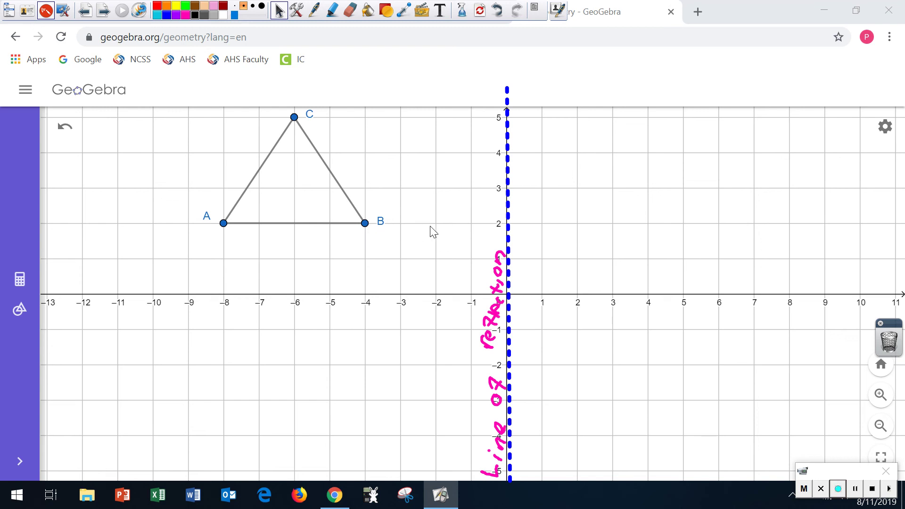
# Draw wavy paths from B, C and A across the y-axis, labelling the image point B'.
pyautogui.click(314, 11)
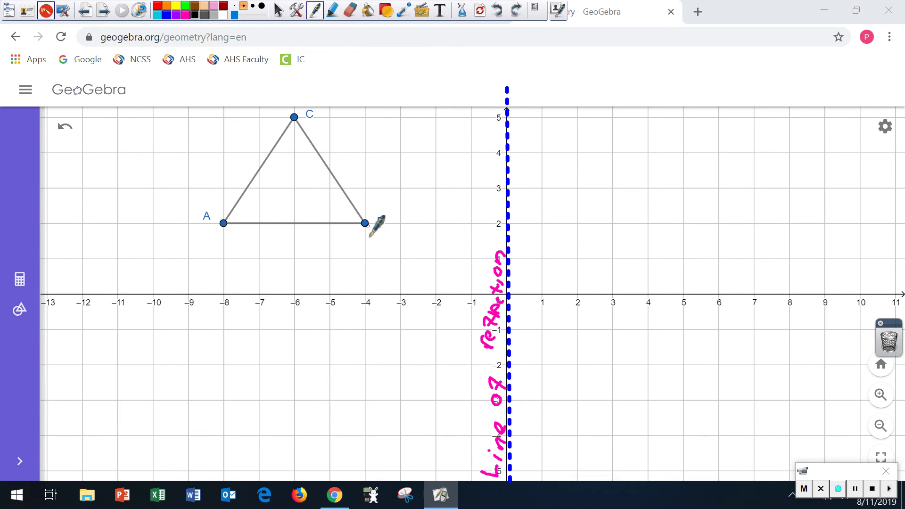
pyautogui.moveTo(367, 226)
pyautogui.mouseDown()
pyautogui.moveTo(389, 233)
pyautogui.moveTo(430, 220)
pyautogui.moveTo(446, 233)
pyautogui.moveTo(464, 222)
pyautogui.moveTo(467, 235)
pyautogui.moveTo(498, 242)
pyautogui.moveTo(504, 222)
pyautogui.mouseUp()
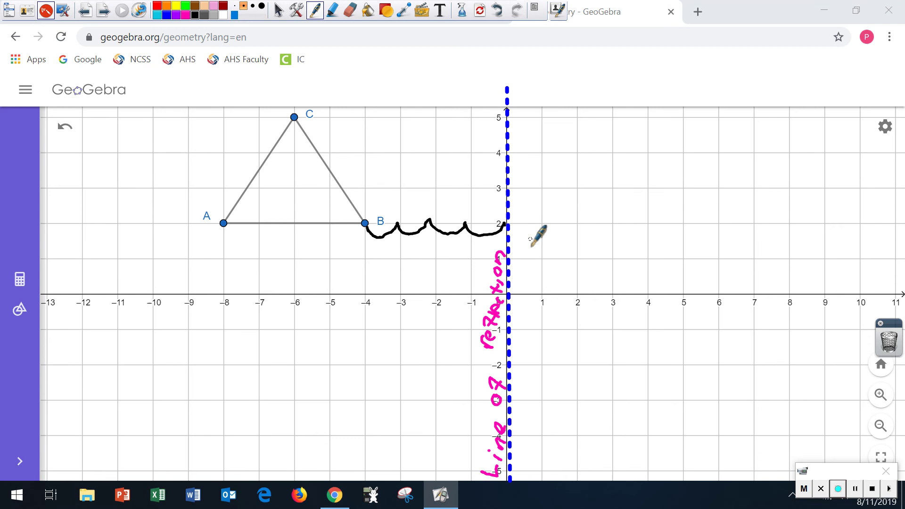
pyautogui.moveTo(518, 228)
pyautogui.mouseDown()
pyautogui.moveTo(584, 226)
pyautogui.moveTo(596, 240)
pyautogui.moveTo(620, 226)
pyautogui.moveTo(634, 240)
pyautogui.moveTo(673, 224)
pyautogui.moveTo(661, 225)
pyautogui.moveTo(659, 250)
pyautogui.mouseUp()
pyautogui.moveTo(677, 226); pyautogui.dragTo(673, 234)
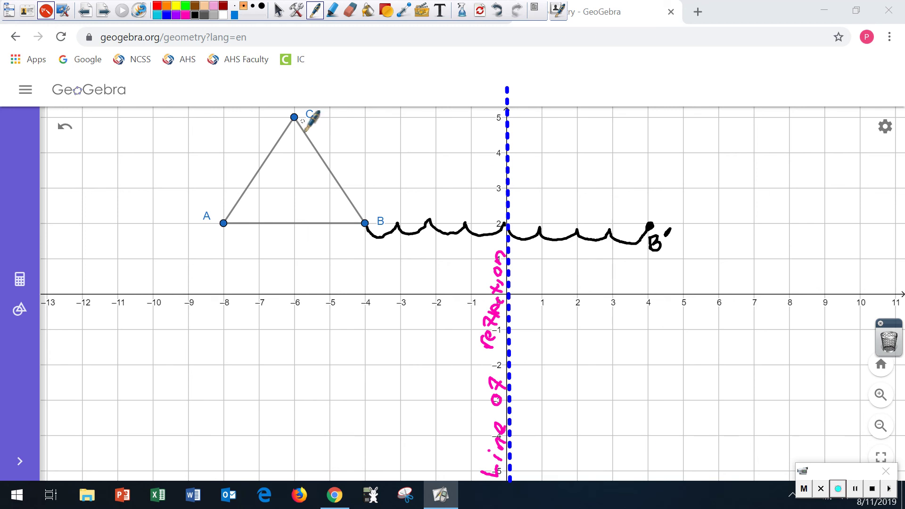
pyautogui.moveTo(306, 125)
pyautogui.mouseDown()
pyautogui.moveTo(321, 137)
pyautogui.moveTo(361, 133)
pyautogui.moveTo(374, 146)
pyautogui.moveTo(398, 131)
pyautogui.moveTo(404, 139)
pyautogui.moveTo(433, 131)
pyautogui.moveTo(436, 147)
pyautogui.moveTo(453, 151)
pyautogui.moveTo(477, 132)
pyautogui.moveTo(480, 143)
pyautogui.moveTo(511, 130)
pyautogui.moveTo(526, 139)
pyautogui.moveTo(578, 129)
pyautogui.moveTo(599, 141)
pyautogui.moveTo(646, 129)
pyautogui.moveTo(651, 140)
pyautogui.moveTo(680, 134)
pyautogui.moveTo(704, 143)
pyautogui.moveTo(740, 119)
pyautogui.mouseUp()
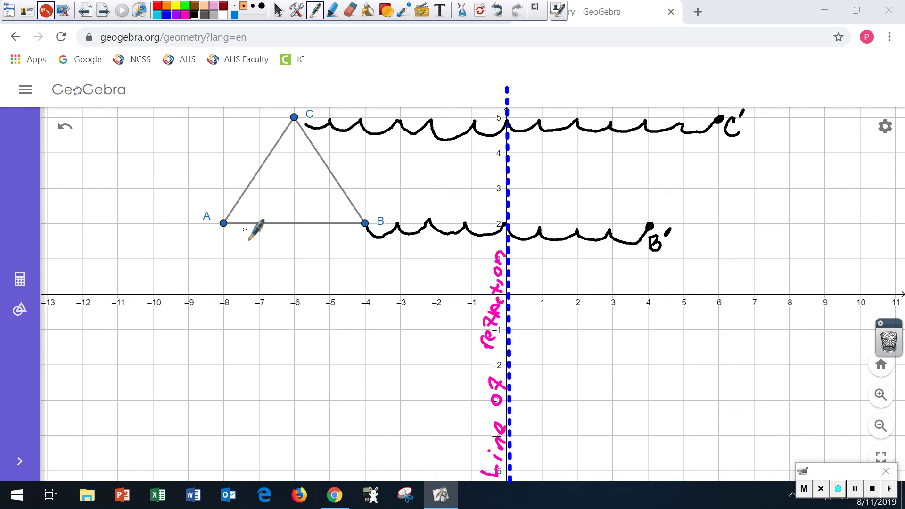
pyautogui.moveTo(227, 237)
pyautogui.mouseDown()
pyautogui.moveTo(252, 246)
pyautogui.moveTo(259, 235)
pyautogui.moveTo(268, 252)
pyautogui.moveTo(300, 239)
pyautogui.moveTo(311, 250)
pyautogui.moveTo(339, 238)
pyautogui.moveTo(350, 249)
pyautogui.moveTo(367, 238)
pyautogui.moveTo(379, 252)
pyautogui.moveTo(468, 249)
pyautogui.moveTo(475, 263)
pyautogui.moveTo(502, 243)
pyautogui.moveTo(565, 260)
pyautogui.moveTo(648, 254)
pyautogui.moveTo(666, 266)
pyautogui.moveTo(715, 252)
pyautogui.moveTo(771, 262)
pyautogui.moveTo(784, 255)
pyautogui.moveTo(790, 227)
pyautogui.moveTo(800, 250)
pyautogui.moveTo(809, 230)
pyautogui.moveTo(818, 245)
pyautogui.moveTo(815, 220)
pyautogui.mouseUp()
# Mark A' at (8, 2) and draw the sides of image triangle A'B'C'.
pyautogui.click(788, 223)
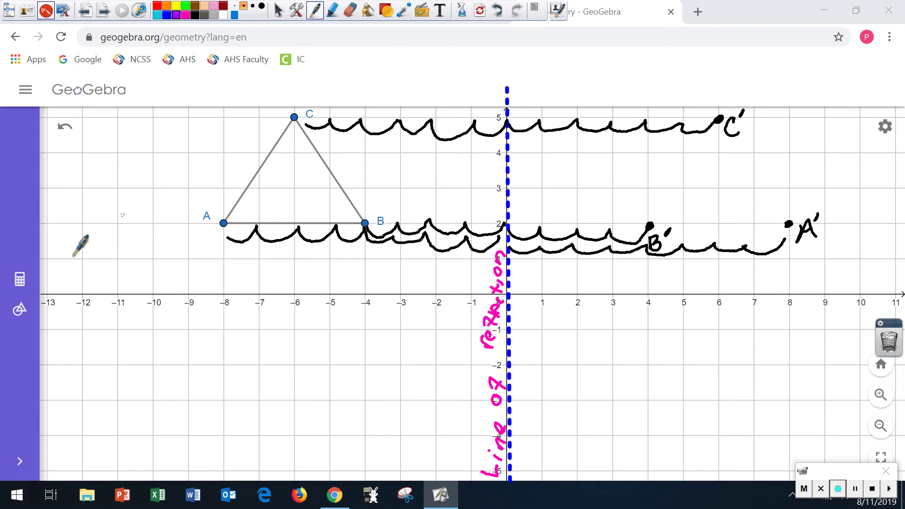
pyautogui.moveTo(715, 125)
pyautogui.mouseDown()
pyautogui.moveTo(688, 180)
pyautogui.moveTo(650, 224)
pyautogui.moveTo(795, 222)
pyautogui.mouseUp()
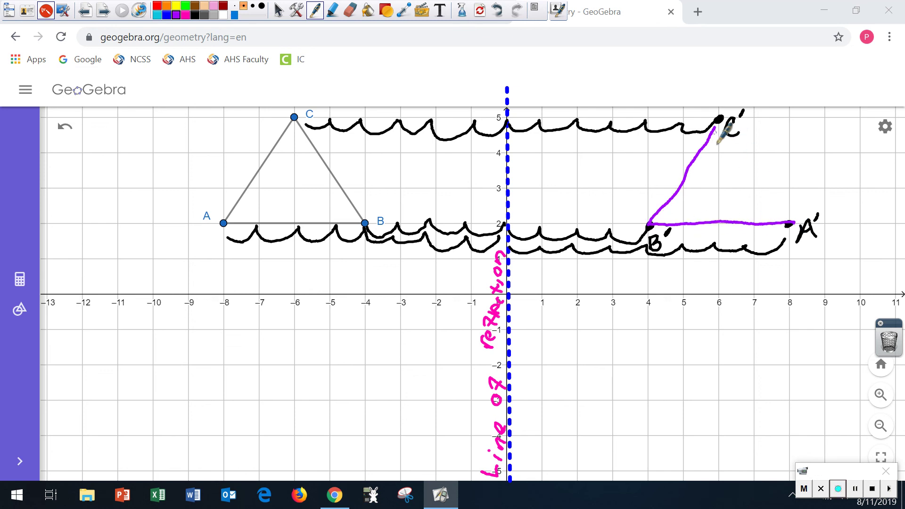
pyautogui.moveTo(720, 122); pyautogui.dragTo(791, 221)
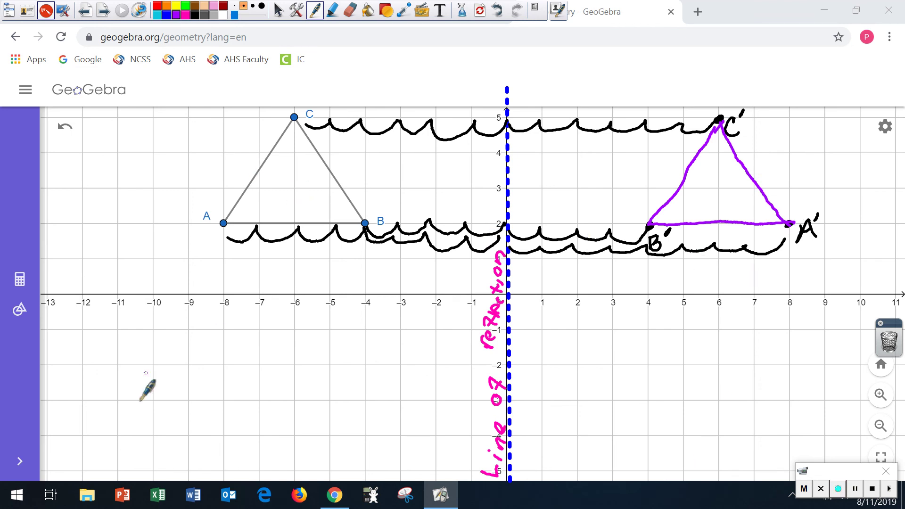
# Begin handwriting the word 'reflection' at the lower left.
pyautogui.moveTo(133, 377)
pyautogui.mouseDown()
pyautogui.moveTo(152, 374)
pyautogui.moveTo(169, 397)
pyautogui.mouseUp()
pyautogui.moveTo(191, 353)
pyautogui.mouseDown()
pyautogui.moveTo(198, 377)
pyautogui.moveTo(227, 372)
pyautogui.mouseUp()
pyautogui.moveTo(230, 334)
pyautogui.mouseDown()
pyautogui.moveTo(231, 360)
pyautogui.moveTo(247, 348)
pyautogui.moveTo(288, 346)
pyautogui.mouseUp()
# Finish the note with 'over, across or in the Y-axis' in purple handwriting.
pyautogui.moveTo(171, 424)
pyautogui.mouseDown()
pyautogui.moveTo(163, 441)
pyautogui.moveTo(175, 426)
pyautogui.moveTo(230, 411)
pyautogui.moveTo(239, 430)
pyautogui.moveTo(263, 419)
pyautogui.mouseUp()
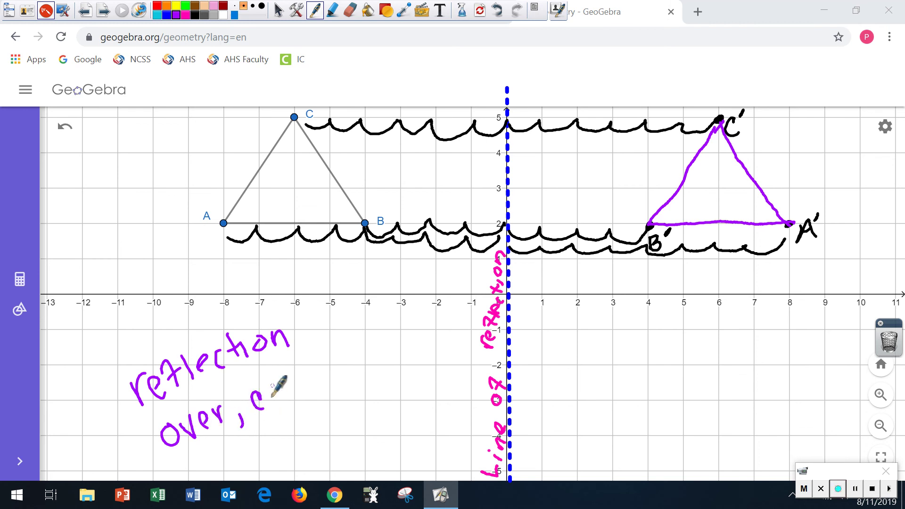
pyautogui.moveTo(245, 384)
pyautogui.mouseDown()
pyautogui.moveTo(239, 407)
pyautogui.moveTo(301, 378)
pyautogui.moveTo(320, 381)
pyautogui.mouseUp()
pyautogui.moveTo(356, 355)
pyautogui.mouseDown()
pyautogui.moveTo(372, 367)
pyautogui.moveTo(376, 336)
pyautogui.mouseUp()
pyautogui.moveTo(267, 411)
pyautogui.mouseDown()
pyautogui.moveTo(271, 438)
pyautogui.moveTo(336, 404)
pyautogui.mouseUp()
pyautogui.moveTo(337, 394); pyautogui.dragTo(354, 422)
pyautogui.moveTo(359, 399); pyautogui.dragTo(375, 390)
pyautogui.moveTo(305, 435)
pyautogui.mouseDown()
pyautogui.moveTo(330, 471)
pyautogui.moveTo(348, 439)
pyautogui.moveTo(392, 437)
pyautogui.mouseUp()
pyautogui.moveTo(393, 418)
pyautogui.mouseDown()
pyautogui.moveTo(379, 438)
pyautogui.moveTo(399, 431)
pyautogui.mouseUp()
pyautogui.click(401, 404)
pyautogui.moveTo(423, 400); pyautogui.dragTo(408, 422)
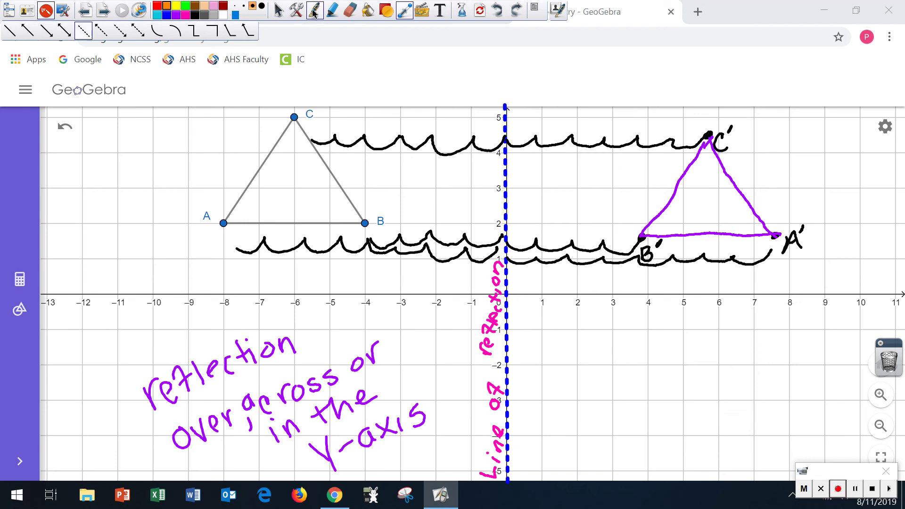
pyautogui.click(278, 11)
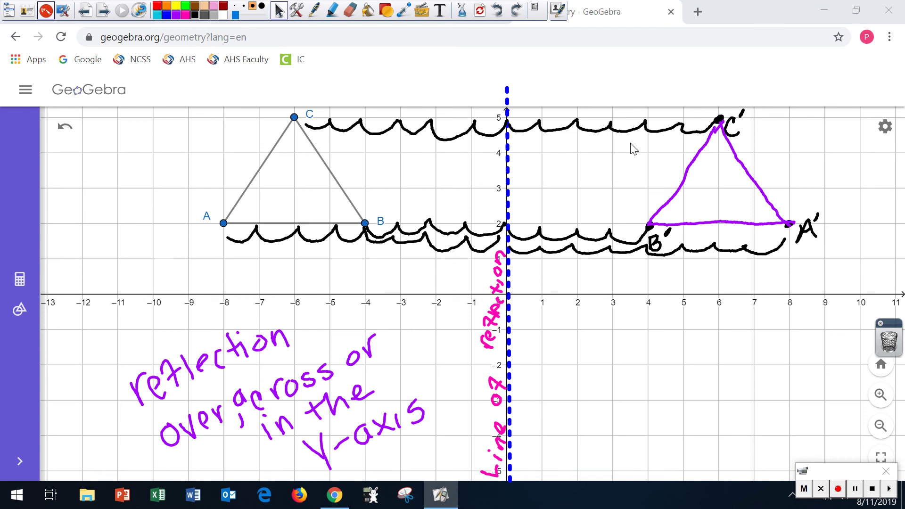
# Write 6 on each side of the axis, draw red segment CC', and write L at the axis bottom.
pyautogui.click(314, 11)
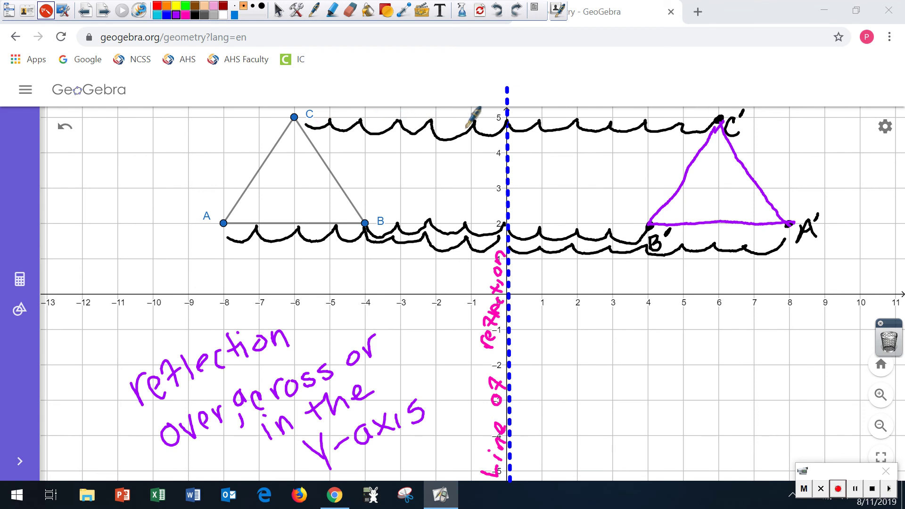
pyautogui.moveTo(406, 143); pyautogui.dragTo(400, 159)
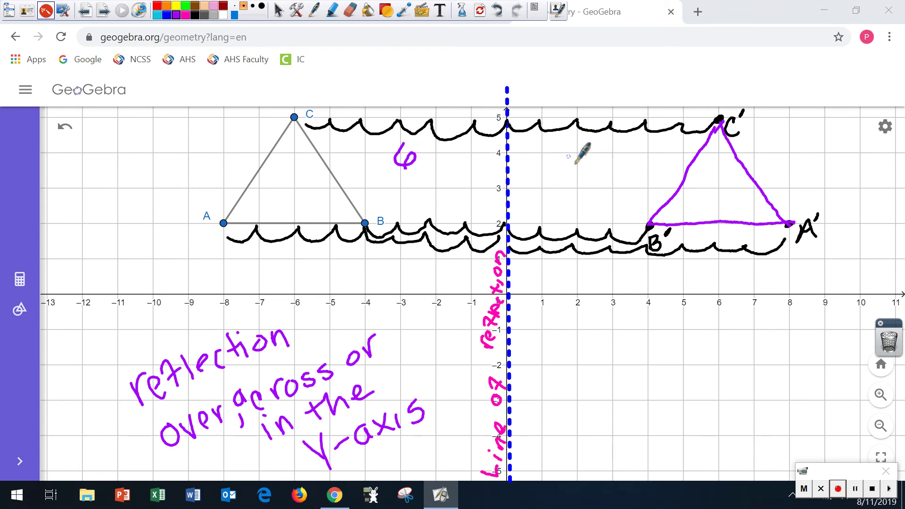
pyautogui.moveTo(610, 140)
pyautogui.mouseDown()
pyautogui.moveTo(604, 153)
pyautogui.moveTo(614, 161)
pyautogui.moveTo(607, 153)
pyautogui.mouseUp()
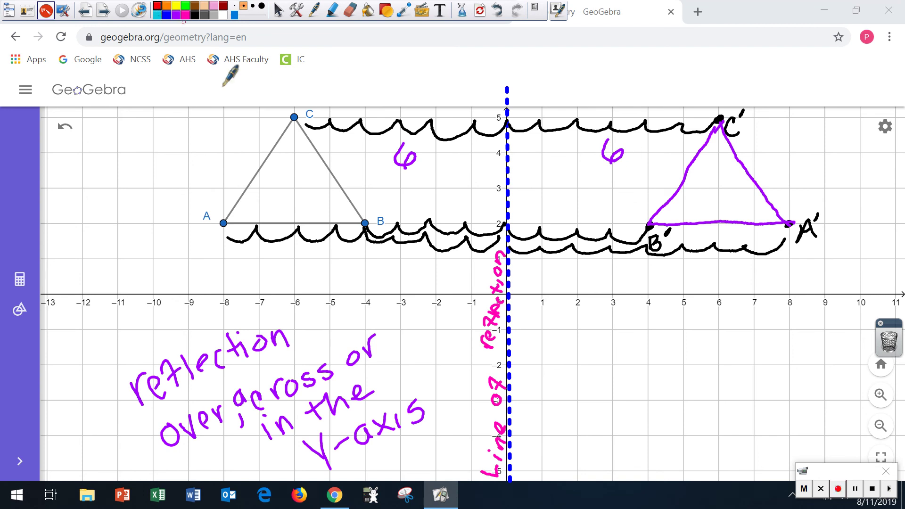
pyautogui.moveTo(300, 119)
pyautogui.mouseDown()
pyautogui.moveTo(417, 131)
pyautogui.moveTo(716, 121)
pyautogui.mouseUp()
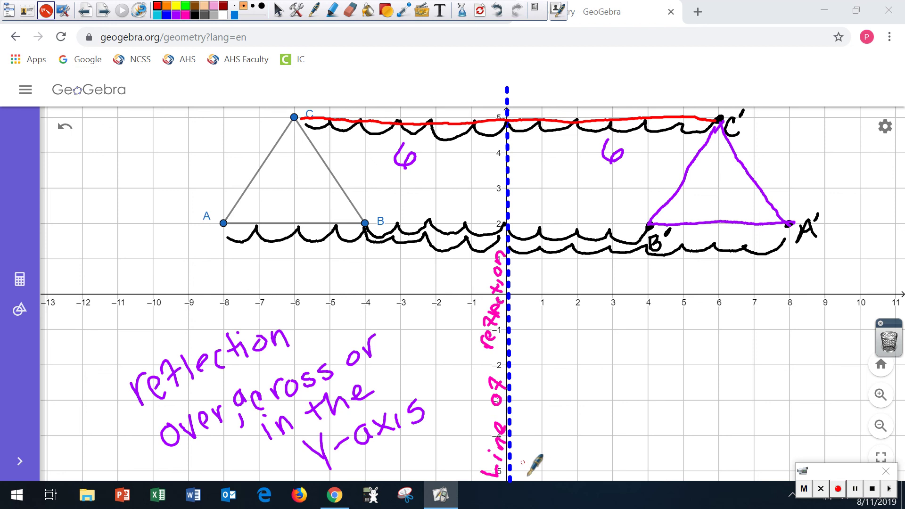
pyautogui.moveTo(519, 459); pyautogui.dragTo(535, 452)
# Mark red point K on the y-axis and write 'LK ⊥ CC′' with overlines at the upper left.
pyautogui.click(508, 146)
pyautogui.moveTo(519, 145); pyautogui.dragTo(538, 141)
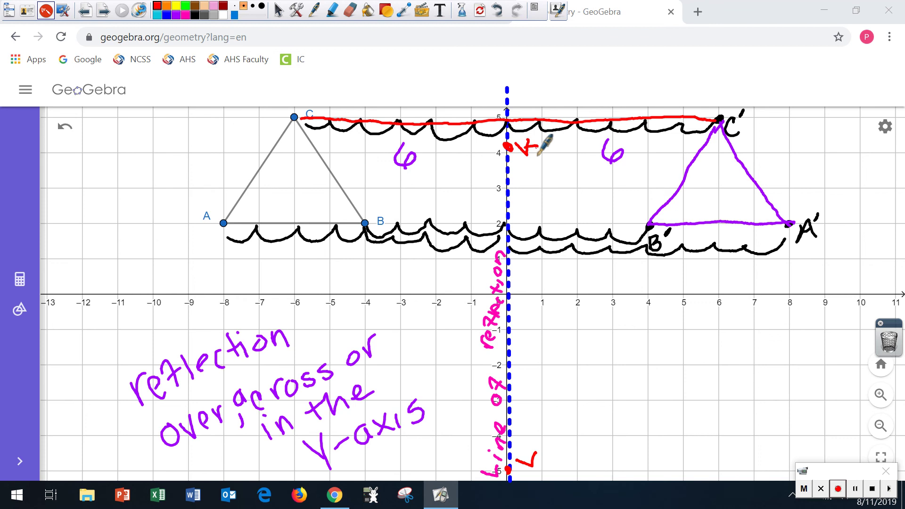
pyautogui.moveTo(97, 143)
pyautogui.mouseDown()
pyautogui.moveTo(91, 170)
pyautogui.moveTo(142, 171)
pyautogui.mouseUp()
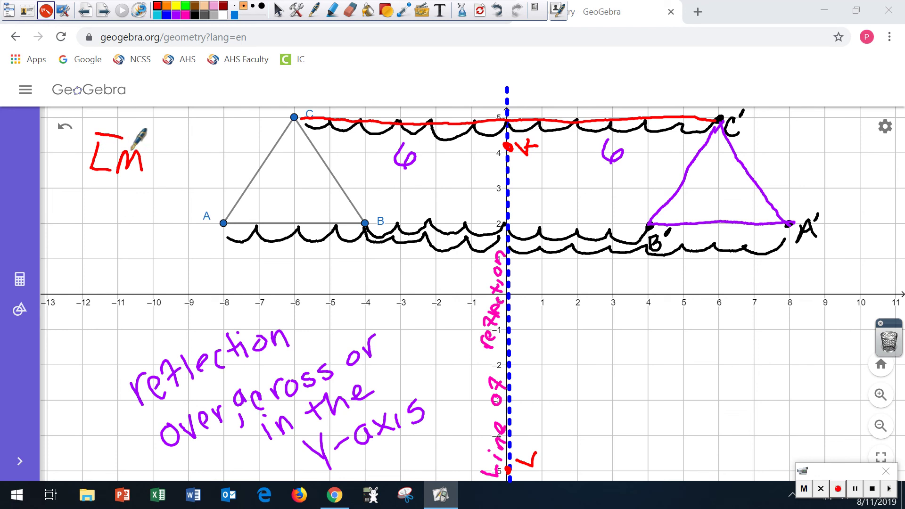
pyautogui.moveTo(153, 140); pyautogui.dragTo(95, 134)
pyautogui.click(497, 11)
pyautogui.click(497, 10)
pyautogui.moveTo(120, 143)
pyautogui.mouseDown()
pyautogui.moveTo(120, 169)
pyautogui.moveTo(132, 169)
pyautogui.mouseUp()
pyautogui.moveTo(90, 135); pyautogui.dragTo(146, 135)
pyautogui.moveTo(154, 168); pyautogui.dragTo(238, 165)
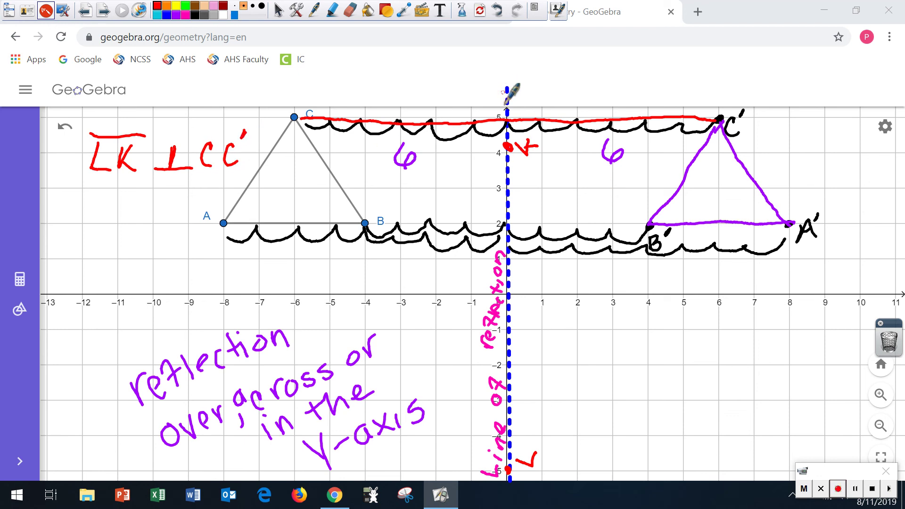
pyautogui.moveTo(194, 130); pyautogui.dragTo(246, 129)
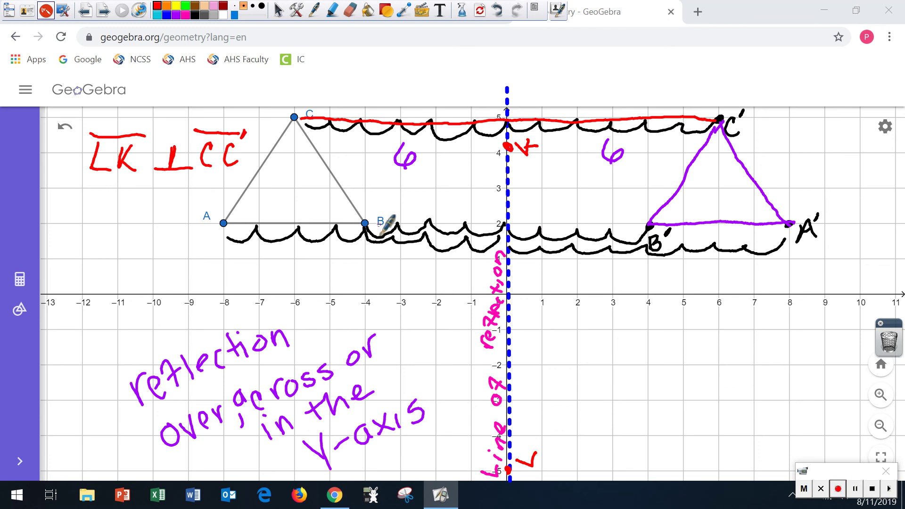
# Mark distance 4 on each side of the axis in red.
pyautogui.moveTo(428, 204)
pyautogui.mouseDown()
pyautogui.moveTo(440, 216)
pyautogui.moveTo(433, 227)
pyautogui.mouseUp()
pyautogui.moveTo(586, 204)
pyautogui.mouseDown()
pyautogui.moveTo(582, 214)
pyautogui.moveTo(599, 215)
pyautogui.mouseUp()
pyautogui.moveTo(592, 201); pyautogui.dragTo(592, 224)
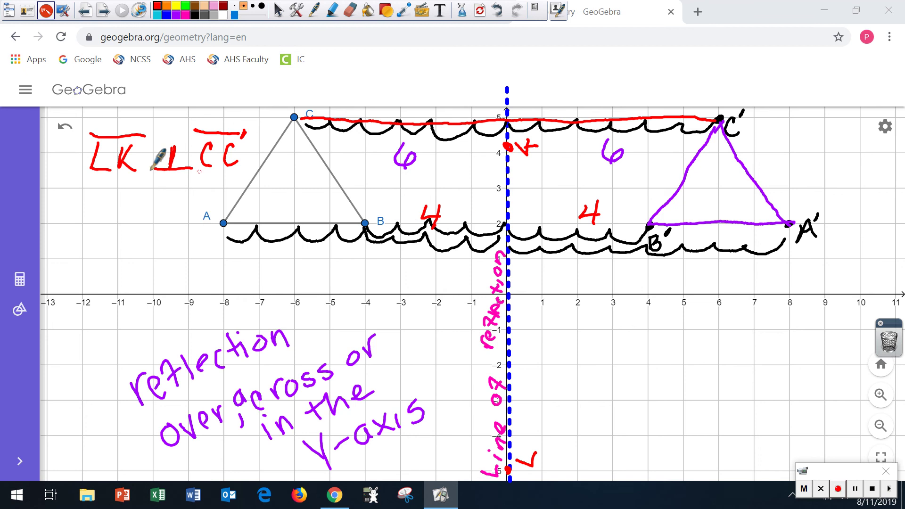
# Handwrite the note LK ⊥ BB' with an overline on LK.
pyautogui.moveTo(71, 203)
pyautogui.mouseDown()
pyautogui.moveTo(69, 238)
pyautogui.moveTo(99, 231)
pyautogui.mouseUp()
pyautogui.moveTo(113, 204); pyautogui.dragTo(114, 231)
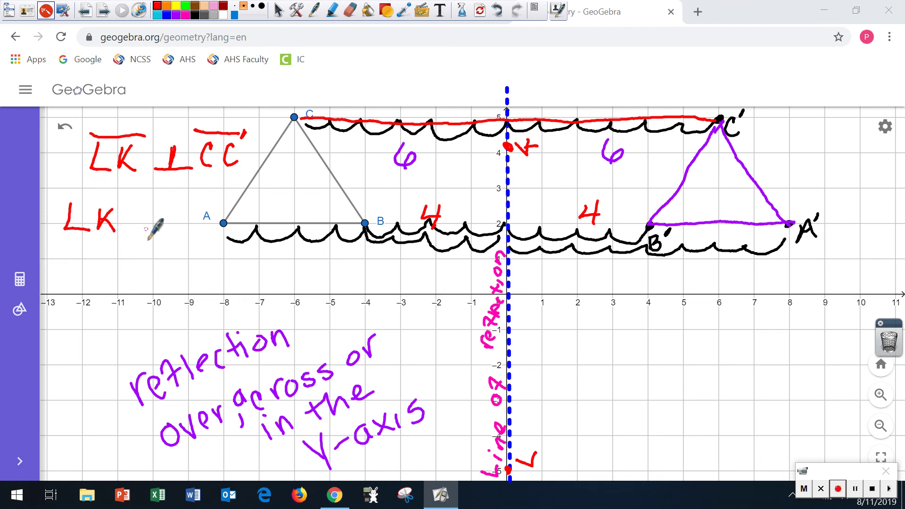
pyautogui.moveTo(159, 208); pyautogui.dragTo(159, 230)
pyautogui.moveTo(138, 230)
pyautogui.mouseDown()
pyautogui.moveTo(176, 231)
pyautogui.moveTo(160, 228)
pyautogui.moveTo(190, 248)
pyautogui.moveTo(196, 230)
pyautogui.moveTo(191, 249)
pyautogui.mouseUp()
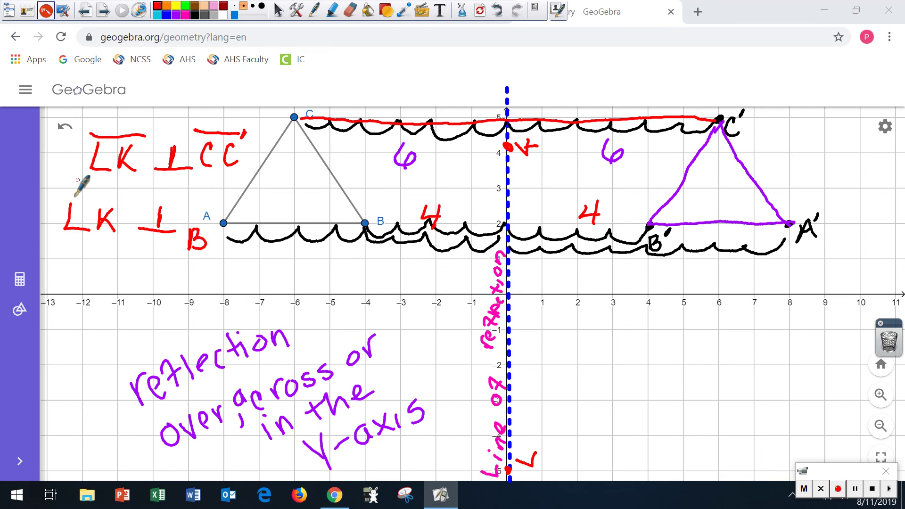
pyautogui.moveTo(66, 190); pyautogui.dragTo(126, 193)
pyautogui.moveTo(206, 230)
pyautogui.mouseDown()
pyautogui.moveTo(220, 245)
pyautogui.moveTo(222, 220)
pyautogui.mouseUp()
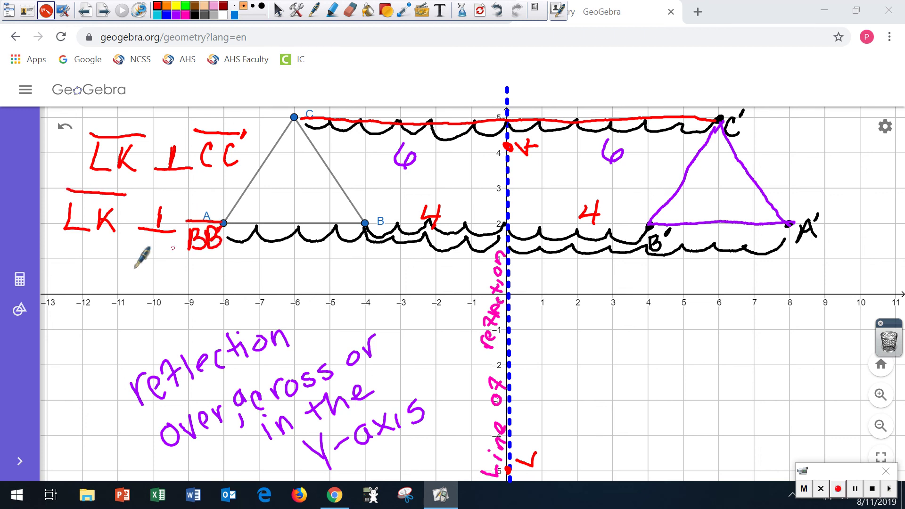
# Start a third note 'LK ⊥' and mark distance 8 below AB and below B'.
pyautogui.moveTo(72, 261)
pyautogui.mouseDown()
pyautogui.moveTo(63, 281)
pyautogui.moveTo(84, 282)
pyautogui.mouseUp()
pyautogui.moveTo(89, 268)
pyautogui.mouseDown()
pyautogui.moveTo(91, 288)
pyautogui.moveTo(144, 286)
pyautogui.mouseUp()
pyautogui.moveTo(131, 285); pyautogui.dragTo(160, 284)
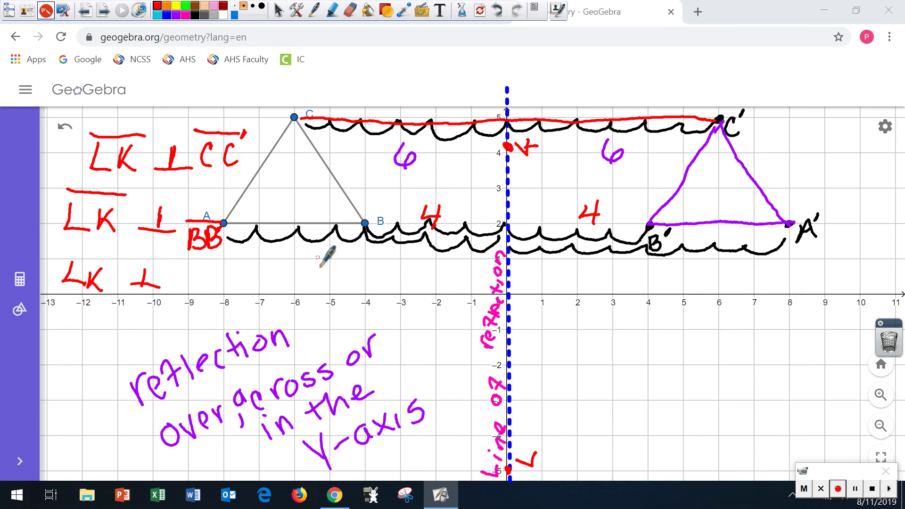
pyautogui.moveTo(325, 258); pyautogui.dragTo(324, 259)
pyautogui.moveTo(624, 265); pyautogui.dragTo(622, 265)
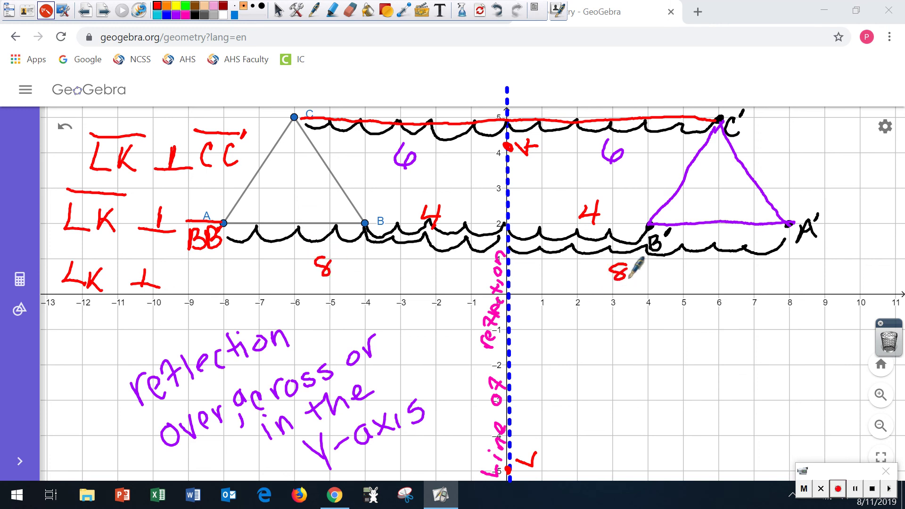
# Complete LK ⊥ AA' with prime and overlines, and begin writing 'perpendicular'.
pyautogui.moveTo(201, 273)
pyautogui.mouseDown()
pyautogui.moveTo(229, 285)
pyautogui.moveTo(223, 281)
pyautogui.moveTo(234, 276)
pyautogui.moveTo(196, 261)
pyautogui.moveTo(239, 261)
pyautogui.mouseUp()
pyautogui.click(71, 251)
pyautogui.moveTo(71, 251); pyautogui.dragTo(112, 256)
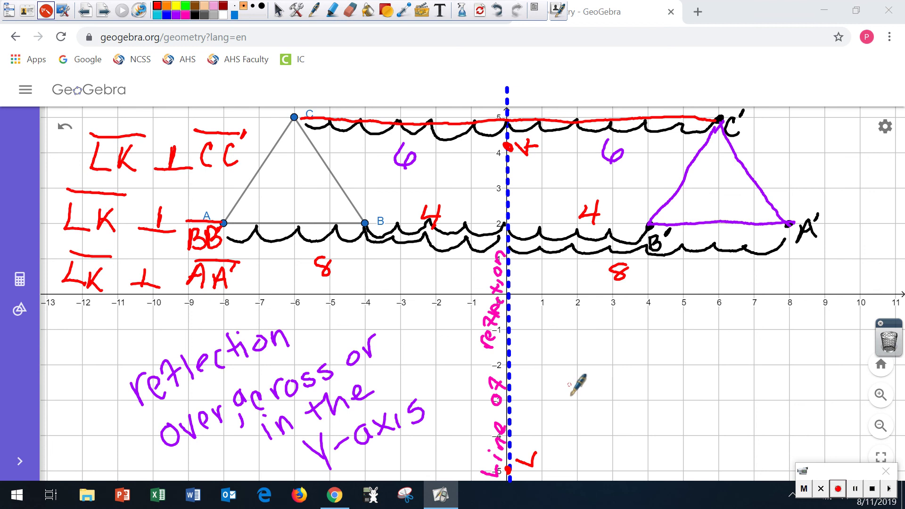
pyautogui.moveTo(572, 372)
pyautogui.mouseDown()
pyautogui.moveTo(575, 387)
pyautogui.moveTo(632, 383)
pyautogui.moveTo(630, 373)
pyautogui.moveTo(686, 343)
pyautogui.moveTo(711, 355)
pyautogui.moveTo(768, 344)
pyautogui.moveTo(792, 318)
pyautogui.mouseUp()
# Write 'Bisector' in red below 'perpendicular' right of the axis.
pyautogui.moveTo(640, 379)
pyautogui.mouseDown()
pyautogui.moveTo(645, 424)
pyautogui.moveTo(669, 426)
pyautogui.moveTo(703, 403)
pyautogui.moveTo(721, 406)
pyautogui.moveTo(738, 383)
pyautogui.moveTo(743, 404)
pyautogui.moveTo(790, 371)
pyautogui.mouseUp()
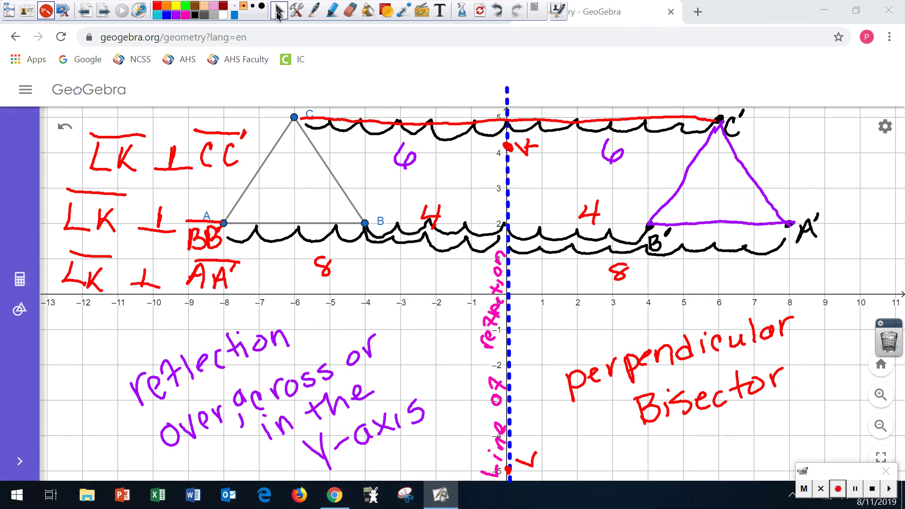
# Return to the flipchart and begin the red answer 'This was a rigid' below question b.
pyautogui.click(46, 11)
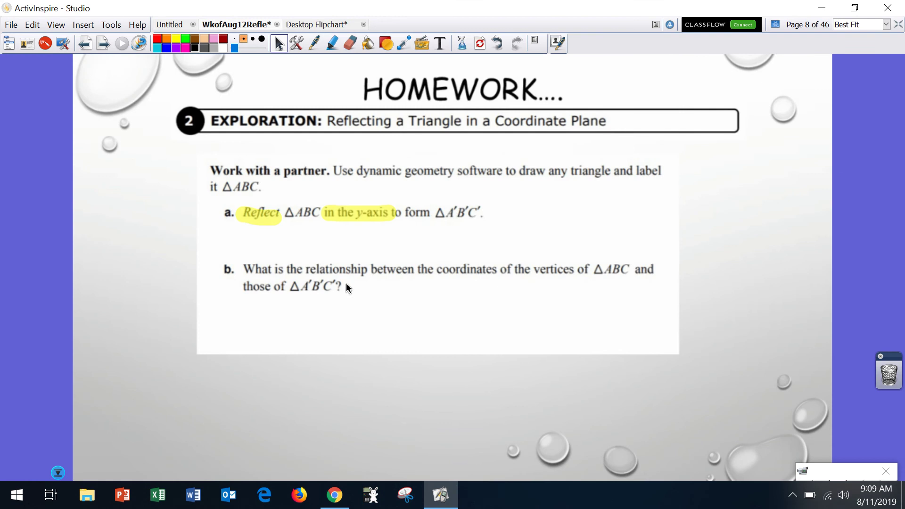
pyautogui.click(316, 47)
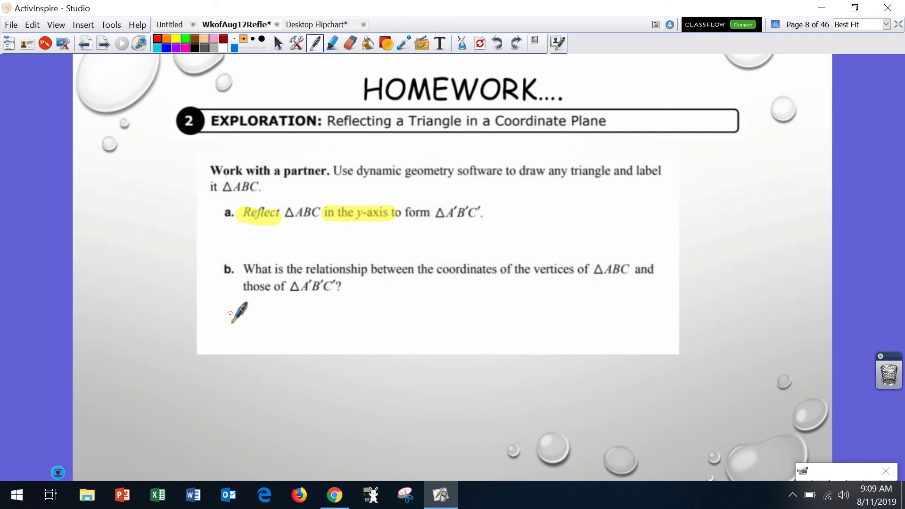
pyautogui.moveTo(225, 314); pyautogui.dragTo(252, 314)
pyautogui.moveTo(237, 315)
pyautogui.mouseDown()
pyautogui.moveTo(251, 337)
pyautogui.moveTo(260, 339)
pyautogui.moveTo(342, 325)
pyautogui.moveTo(365, 340)
pyautogui.mouseUp()
pyautogui.click(268, 320)
pyautogui.moveTo(384, 325)
pyautogui.mouseDown()
pyautogui.moveTo(375, 338)
pyautogui.moveTo(457, 339)
pyautogui.moveTo(471, 324)
pyautogui.mouseUp()
pyautogui.moveTo(477, 330)
pyautogui.mouseDown()
pyautogui.moveTo(485, 348)
pyautogui.moveTo(507, 339)
pyautogui.mouseUp()
pyautogui.moveTo(530, 316)
pyautogui.mouseDown()
pyautogui.moveTo(531, 339)
pyautogui.moveTo(521, 337)
pyautogui.mouseUp()
# Write 'transformation' to finish the first line of the answer.
pyautogui.moveTo(581, 315); pyautogui.dragTo(580, 340)
pyautogui.moveTo(569, 326); pyautogui.dragTo(622, 325)
pyautogui.click(601, 323)
pyautogui.moveTo(643, 326)
pyautogui.mouseDown()
pyautogui.moveTo(634, 339)
pyautogui.moveTo(646, 340)
pyautogui.mouseUp()
pyautogui.moveTo(652, 328)
pyautogui.mouseDown()
pyautogui.moveTo(652, 340)
pyautogui.moveTo(666, 340)
pyautogui.mouseUp()
pyautogui.moveTo(683, 315)
pyautogui.mouseDown()
pyautogui.moveTo(671, 340)
pyautogui.moveTo(703, 307)
pyautogui.moveTo(702, 320)
pyautogui.mouseUp()
pyautogui.moveTo(718, 321)
pyautogui.mouseDown()
pyautogui.moveTo(744, 342)
pyautogui.moveTo(772, 333)
pyautogui.moveTo(794, 342)
pyautogui.moveTo(807, 322)
pyautogui.mouseUp()
pyautogui.moveTo(809, 325)
pyautogui.mouseDown()
pyautogui.moveTo(809, 333)
pyautogui.moveTo(819, 332)
pyautogui.mouseUp()
pyautogui.moveTo(820, 333); pyautogui.dragTo(829, 332)
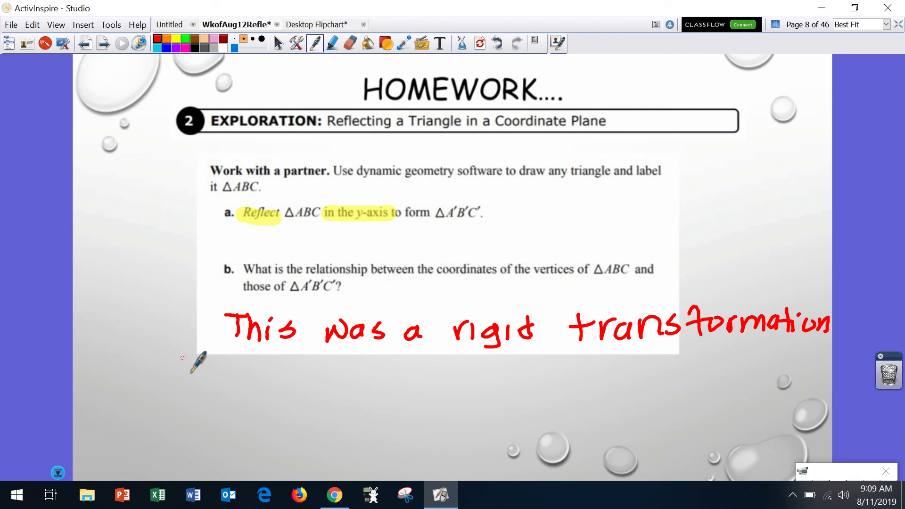
# Write 'where LK ⊥ CC'' and start the next overlined 'LK ⊥'.
pyautogui.moveTo(210, 363)
pyautogui.mouseDown()
pyautogui.moveTo(211, 373)
pyautogui.moveTo(238, 365)
pyautogui.moveTo(275, 381)
pyautogui.moveTo(293, 370)
pyautogui.moveTo(301, 379)
pyautogui.moveTo(390, 365)
pyautogui.moveTo(352, 391)
pyautogui.moveTo(372, 391)
pyautogui.mouseUp()
pyautogui.moveTo(375, 372)
pyautogui.mouseDown()
pyautogui.moveTo(376, 391)
pyautogui.moveTo(392, 391)
pyautogui.mouseUp()
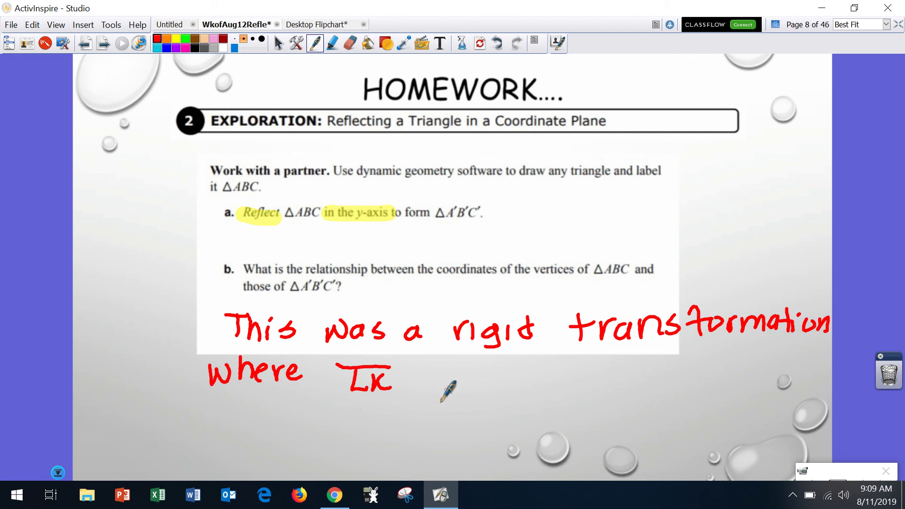
pyautogui.moveTo(414, 387); pyautogui.dragTo(432, 382)
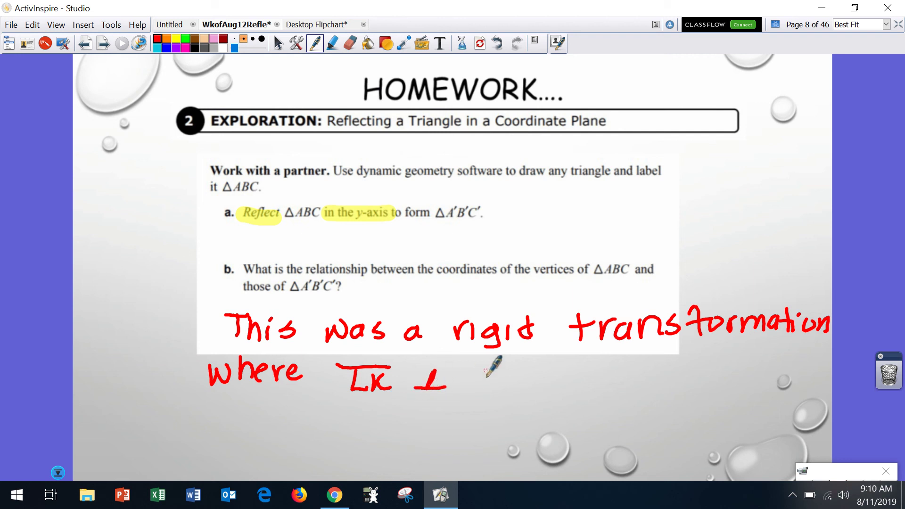
pyautogui.moveTo(481, 367)
pyautogui.mouseDown()
pyautogui.moveTo(480, 390)
pyautogui.moveTo(504, 390)
pyautogui.mouseUp()
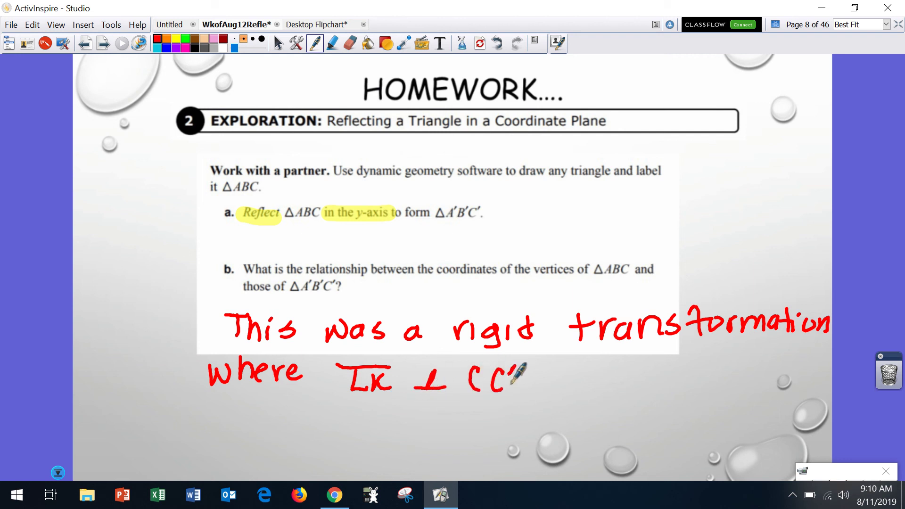
pyautogui.moveTo(471, 364)
pyautogui.mouseDown()
pyautogui.moveTo(518, 359)
pyautogui.moveTo(512, 375)
pyautogui.mouseUp()
pyautogui.moveTo(346, 409)
pyautogui.mouseDown()
pyautogui.moveTo(345, 430)
pyautogui.moveTo(366, 433)
pyautogui.mouseUp()
pyautogui.moveTo(372, 412)
pyautogui.mouseDown()
pyautogui.moveTo(371, 433)
pyautogui.moveTo(390, 434)
pyautogui.mouseUp()
pyautogui.moveTo(346, 403)
pyautogui.mouseDown()
pyautogui.moveTo(382, 404)
pyautogui.moveTo(432, 426)
pyautogui.moveTo(415, 426)
pyautogui.mouseUp()
# Write overlined AA' to complete the second statement.
pyautogui.moveTo(475, 410)
pyautogui.mouseDown()
pyautogui.moveTo(464, 432)
pyautogui.moveTo(481, 430)
pyautogui.mouseUp()
pyautogui.moveTo(467, 423); pyautogui.dragTo(479, 422)
pyautogui.moveTo(491, 414); pyautogui.dragTo(490, 434)
pyautogui.moveTo(499, 409)
pyautogui.mouseDown()
pyautogui.moveTo(506, 432)
pyautogui.moveTo(503, 423)
pyautogui.mouseUp()
pyautogui.moveTo(518, 411)
pyautogui.mouseDown()
pyautogui.moveTo(517, 420)
pyautogui.moveTo(521, 406)
pyautogui.mouseUp()
# Add the third line 'LK ⊥ BB''.
pyautogui.moveTo(347, 450)
pyautogui.mouseDown()
pyautogui.moveTo(367, 469)
pyautogui.moveTo(391, 451)
pyautogui.moveTo(392, 469)
pyautogui.mouseUp()
pyautogui.moveTo(411, 461); pyautogui.dragTo(491, 470)
pyautogui.moveTo(514, 445)
pyautogui.mouseDown()
pyautogui.moveTo(513, 454)
pyautogui.moveTo(520, 438)
pyautogui.mouseUp()
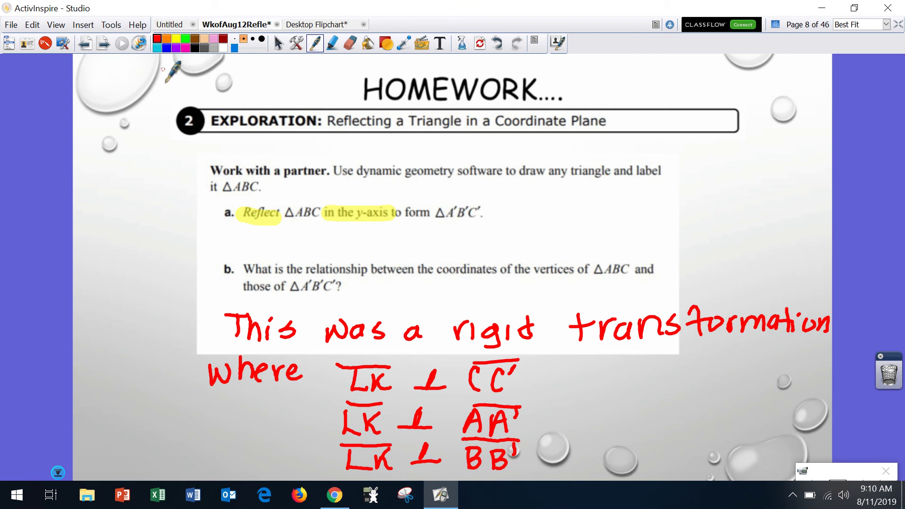
# Write 'perpendicular Bisector' in red beside the three LK ⊥ statements.
pyautogui.click(46, 44)
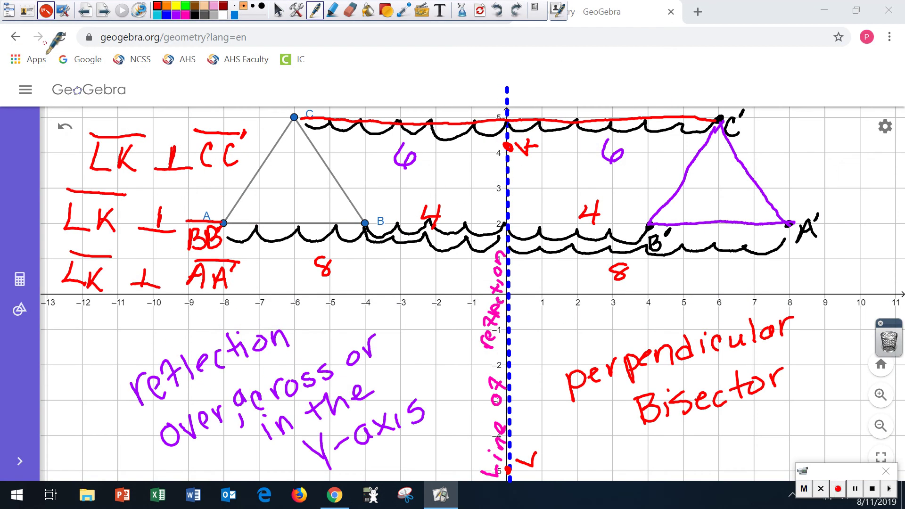
pyautogui.click(45, 11)
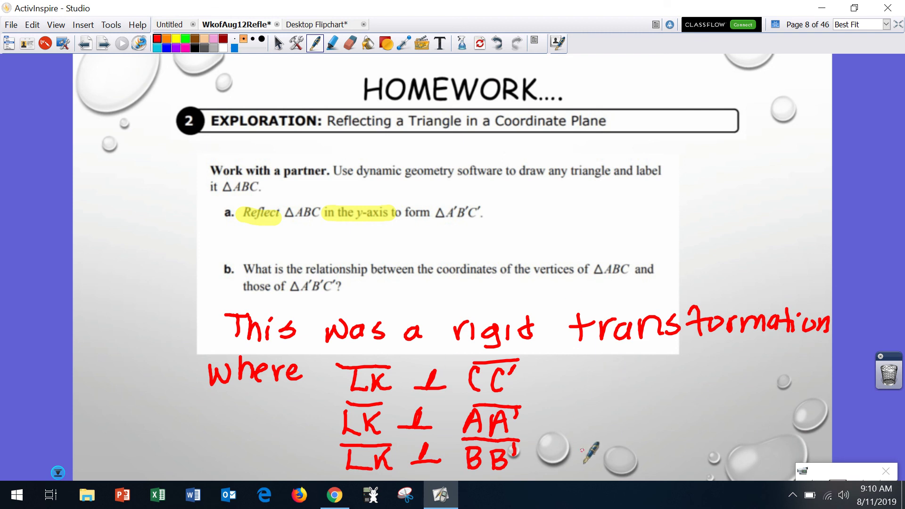
pyautogui.moveTo(568, 446)
pyautogui.mouseDown()
pyautogui.moveTo(583, 424)
pyautogui.moveTo(587, 436)
pyautogui.moveTo(594, 419)
pyautogui.moveTo(629, 402)
pyautogui.moveTo(645, 413)
pyautogui.moveTo(683, 373)
pyautogui.moveTo(708, 383)
pyautogui.moveTo(736, 357)
pyautogui.mouseUp()
pyautogui.moveTo(624, 426)
pyautogui.mouseDown()
pyautogui.moveTo(659, 455)
pyautogui.moveTo(693, 428)
pyautogui.moveTo(700, 436)
pyautogui.moveTo(722, 414)
pyautogui.moveTo(732, 420)
pyautogui.moveTo(750, 400)
pyautogui.mouseUp()
pyautogui.moveTo(752, 405); pyautogui.dragTo(759, 386)
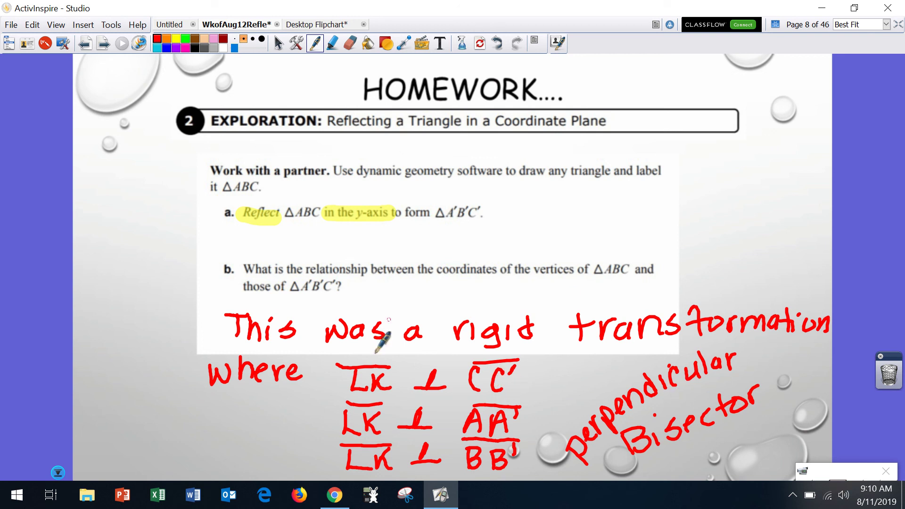
# On page 9, handwrite 'They stay the same' under question c, then return to the GeoGebra overlay.
pyautogui.click(104, 45)
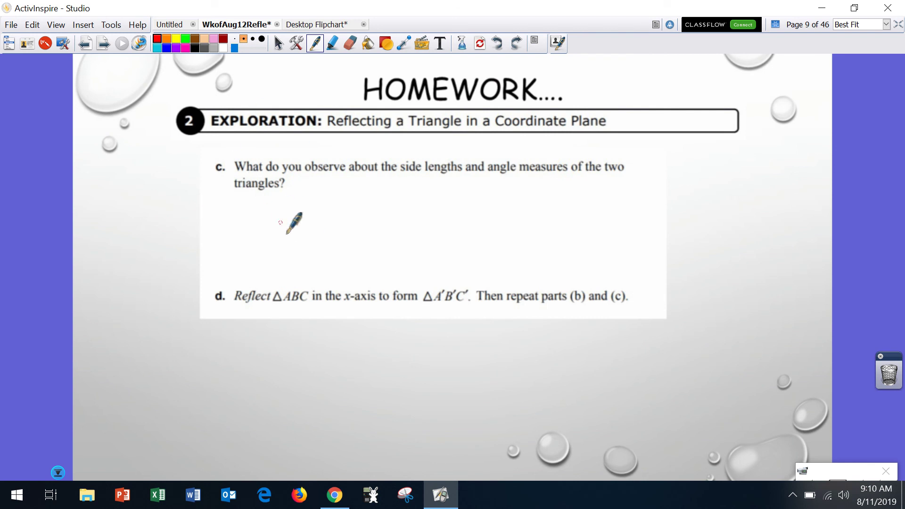
pyautogui.moveTo(297, 189)
pyautogui.mouseDown()
pyautogui.moveTo(294, 218)
pyautogui.moveTo(307, 188)
pyautogui.moveTo(328, 217)
pyautogui.moveTo(351, 216)
pyautogui.moveTo(362, 238)
pyautogui.mouseUp()
pyautogui.moveTo(416, 200)
pyautogui.mouseDown()
pyautogui.moveTo(405, 217)
pyautogui.moveTo(428, 217)
pyautogui.mouseUp()
pyautogui.moveTo(417, 203)
pyautogui.mouseDown()
pyautogui.moveTo(436, 201)
pyautogui.moveTo(459, 230)
pyautogui.mouseUp()
pyautogui.moveTo(503, 193)
pyautogui.mouseDown()
pyautogui.moveTo(505, 218)
pyautogui.moveTo(518, 201)
pyautogui.mouseUp()
pyautogui.moveTo(527, 190)
pyautogui.mouseDown()
pyautogui.moveTo(538, 227)
pyautogui.moveTo(556, 209)
pyautogui.moveTo(618, 222)
pyautogui.moveTo(650, 205)
pyautogui.moveTo(678, 202)
pyautogui.mouseUp()
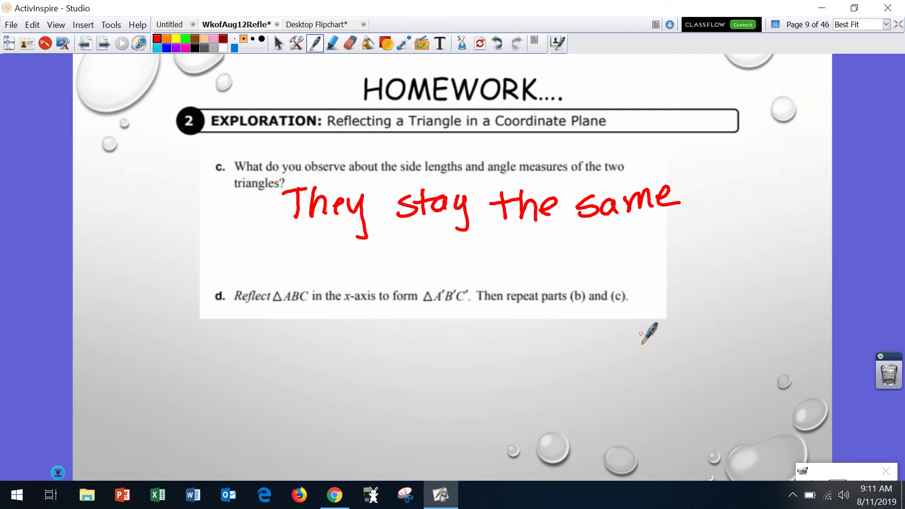
pyautogui.click(46, 47)
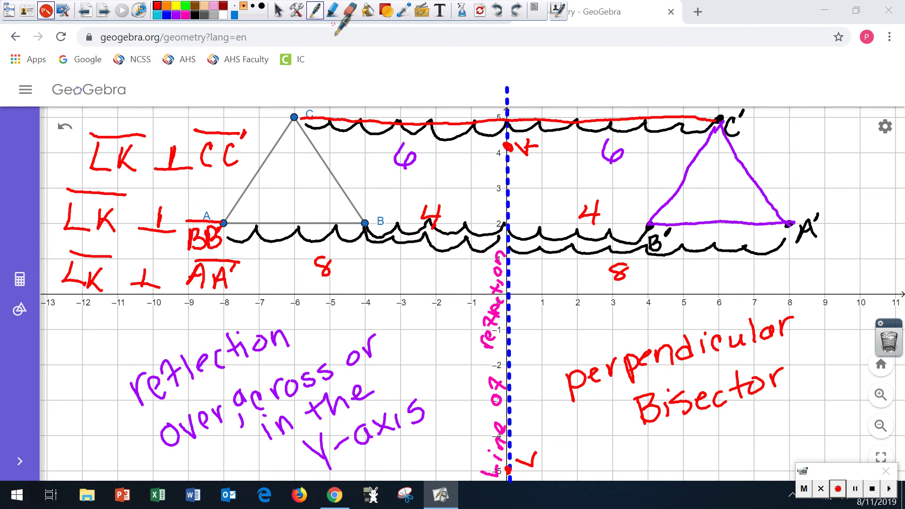
# Erase all ink annotations from the screen and switch to the Select tool.
pyautogui.click(465, 14)
pyautogui.click(486, 25)
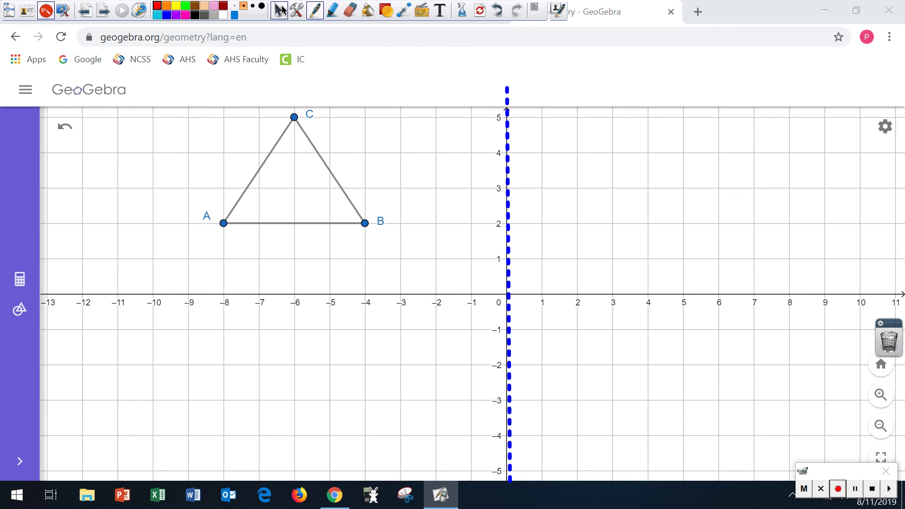
pyautogui.click(279, 11)
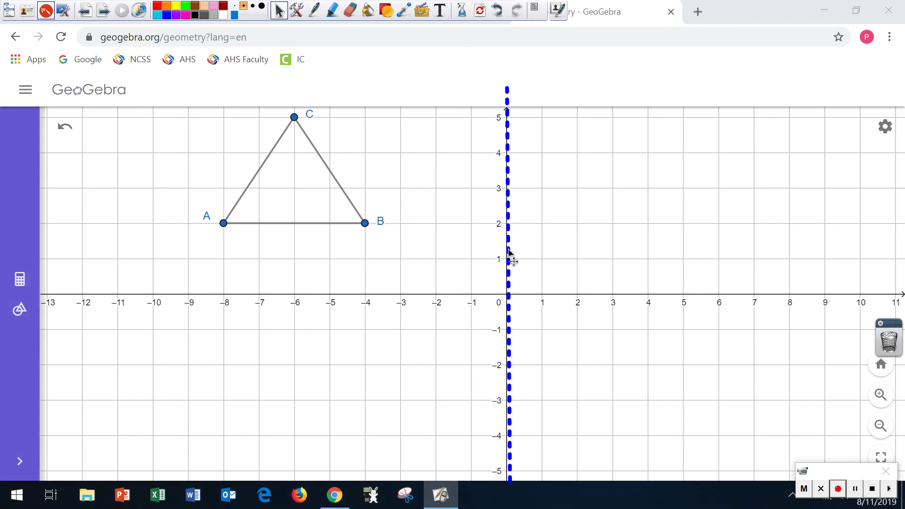
pyautogui.click(509, 254)
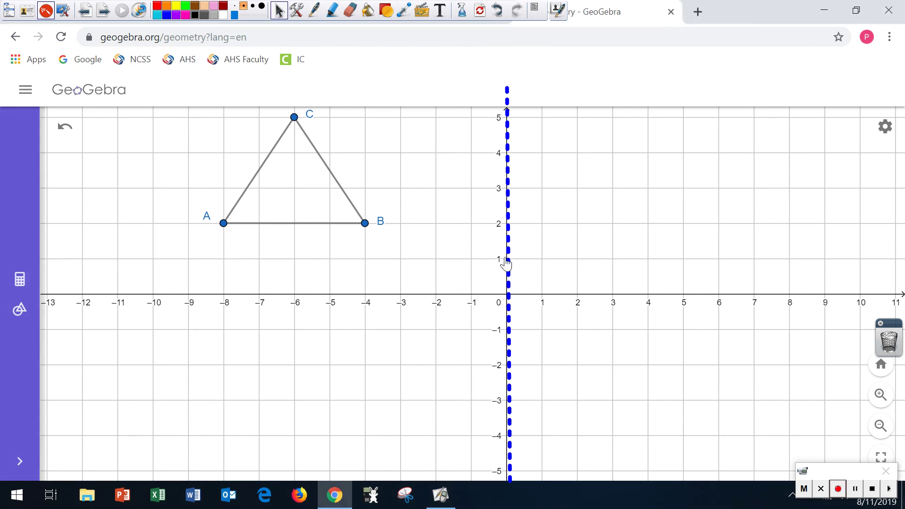
pyautogui.moveTo(508, 260)
pyautogui.mouseDown()
pyautogui.moveTo(521, 259)
pyautogui.moveTo(512, 257)
pyautogui.mouseUp()
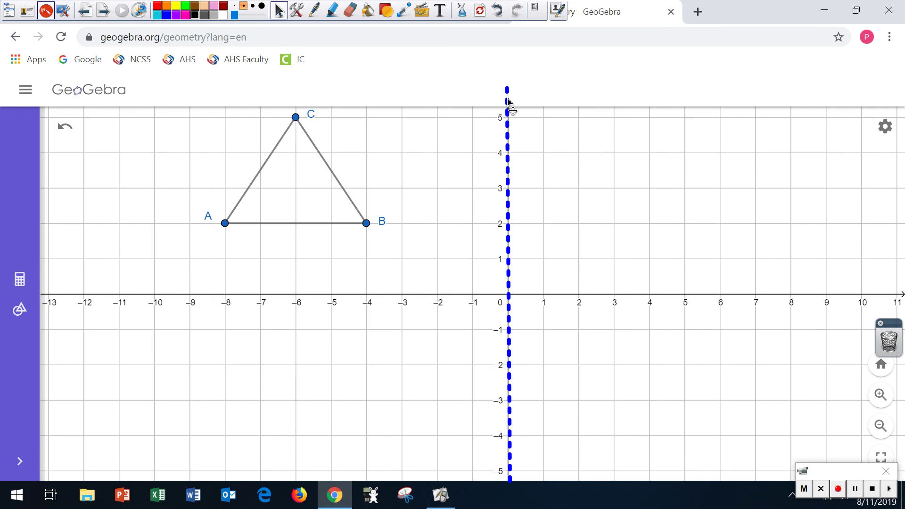
# Move the dashed blue line to about x = -9.7, then delete it.
pyautogui.click(509, 137)
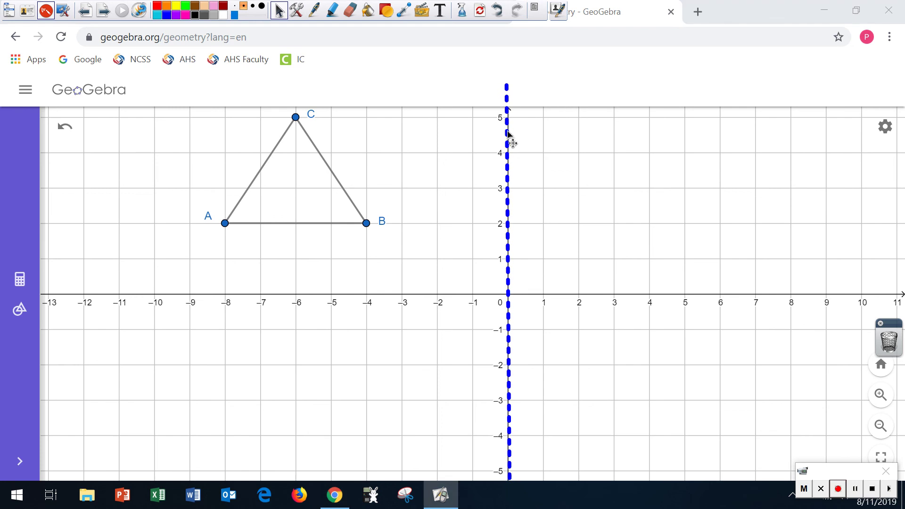
pyautogui.moveTo(507, 133); pyautogui.dragTo(167, 175)
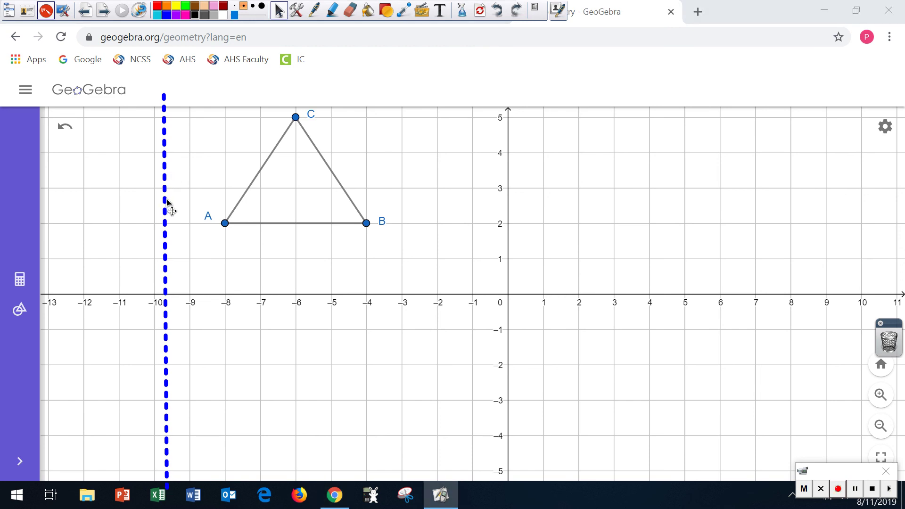
pyautogui.click(95, 75)
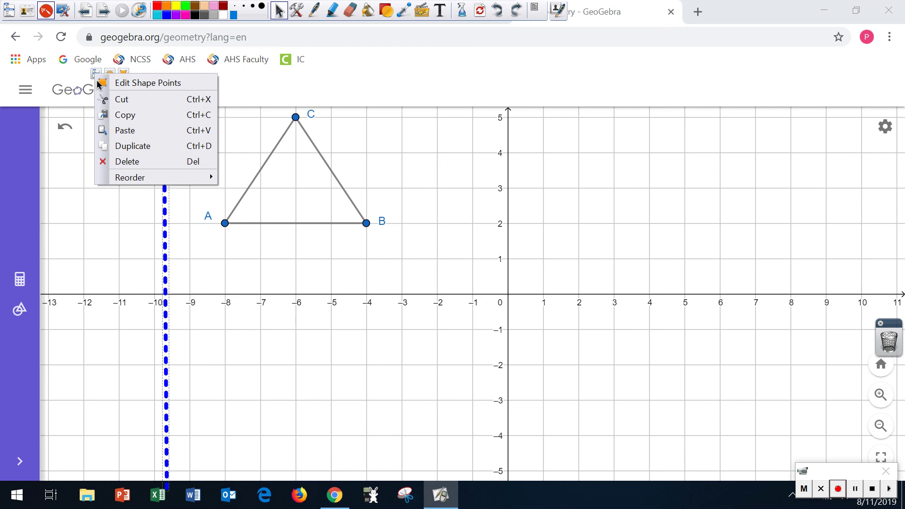
pyautogui.click(138, 164)
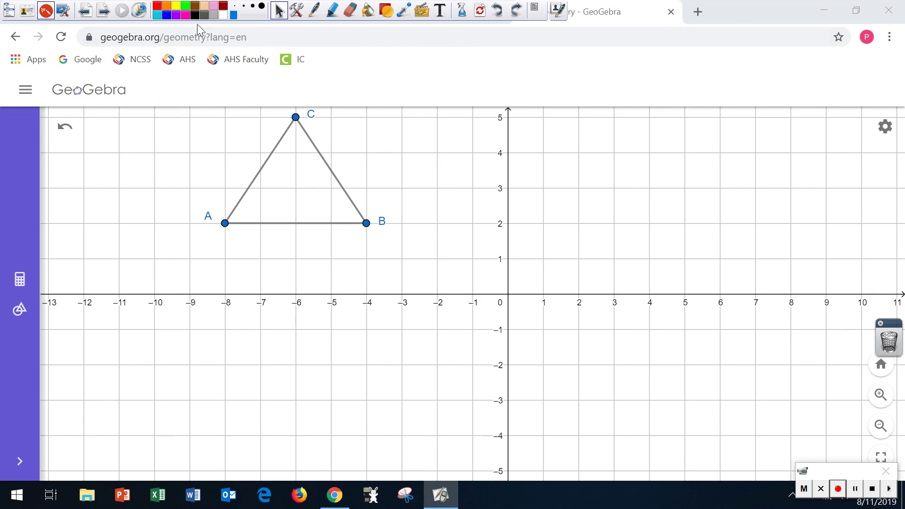
# Draw a dashed orange straight line across the graph.
pyautogui.click(404, 10)
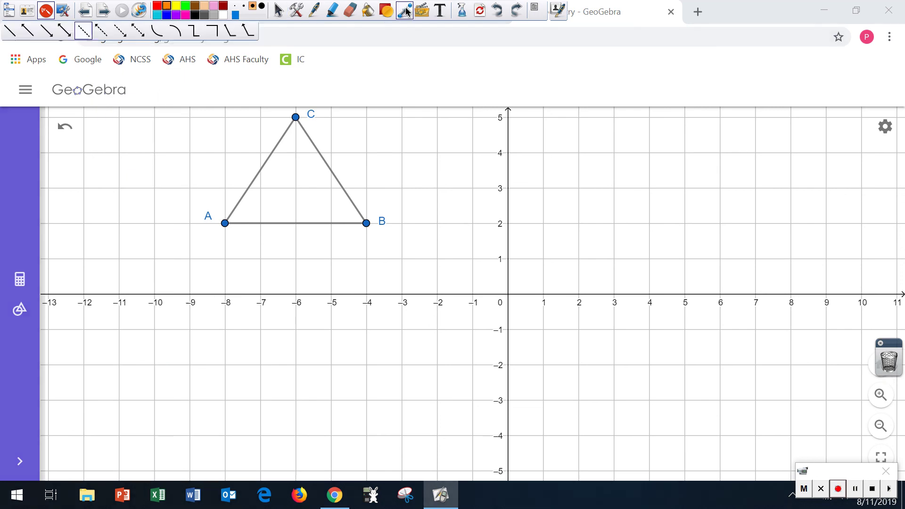
pyautogui.click(84, 35)
pyautogui.moveTo(44, 294); pyautogui.dragTo(902, 297)
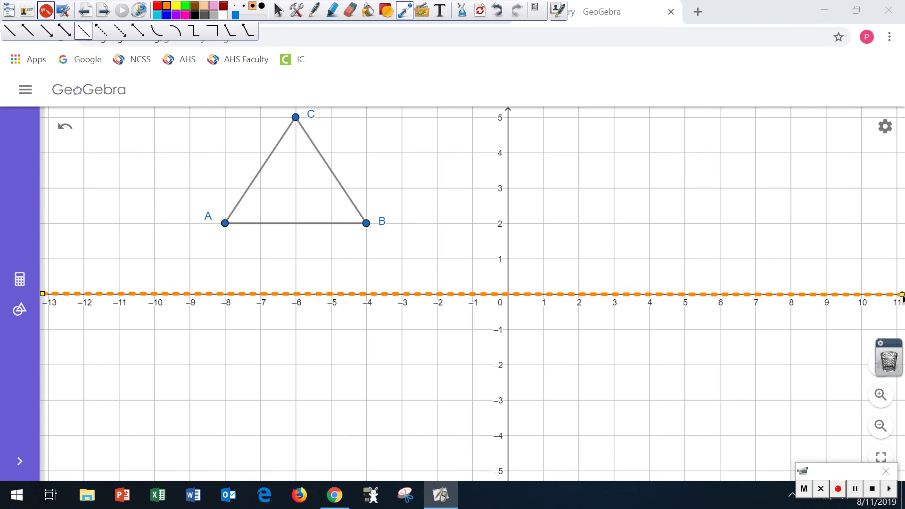
pyautogui.click(315, 13)
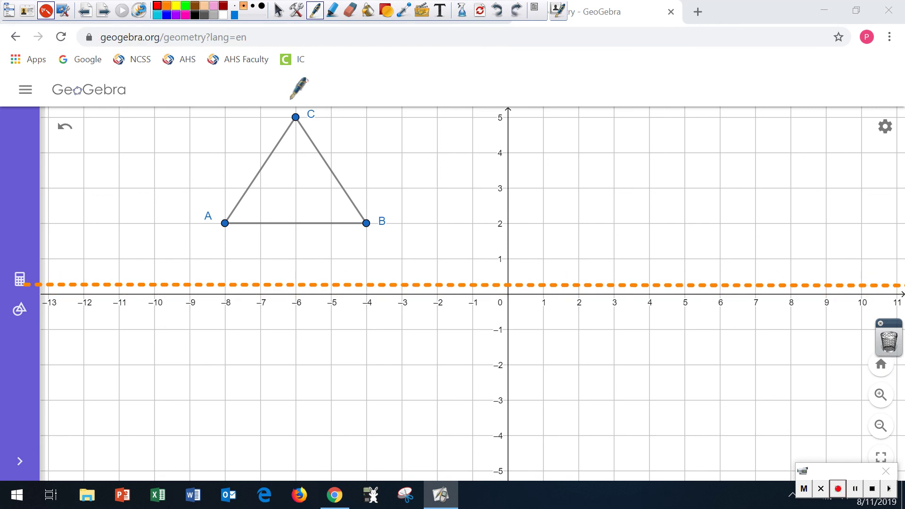
pyautogui.click(278, 13)
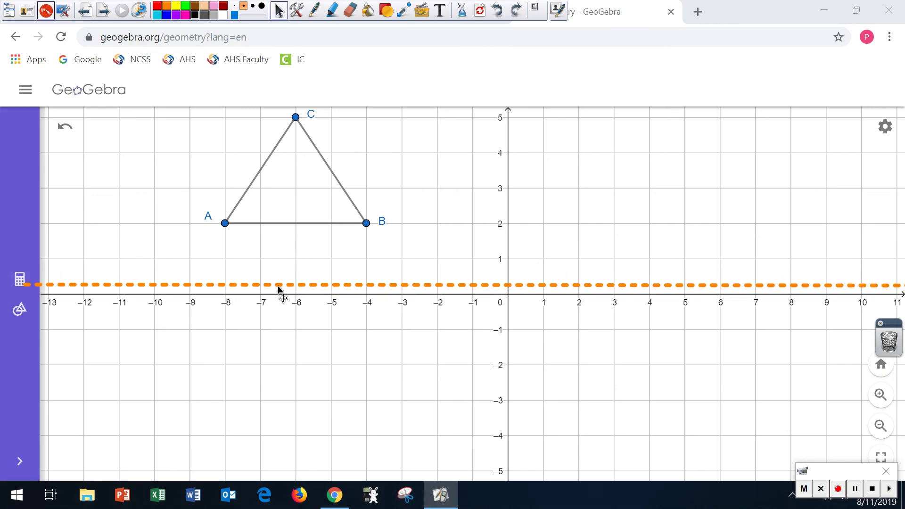
# Drag the orange dashed line down onto the x-axis.
pyautogui.moveTo(274, 289); pyautogui.dragTo(265, 328)
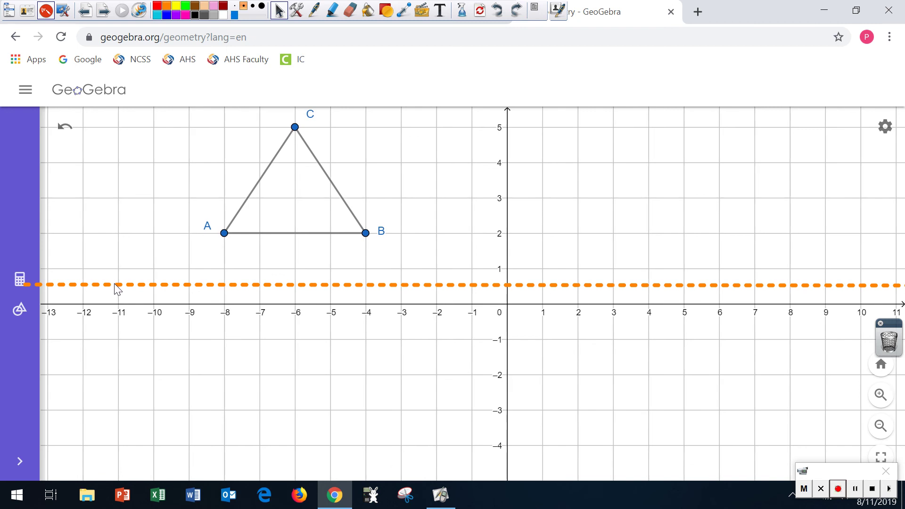
pyautogui.moveTo(115, 289); pyautogui.dragTo(116, 286)
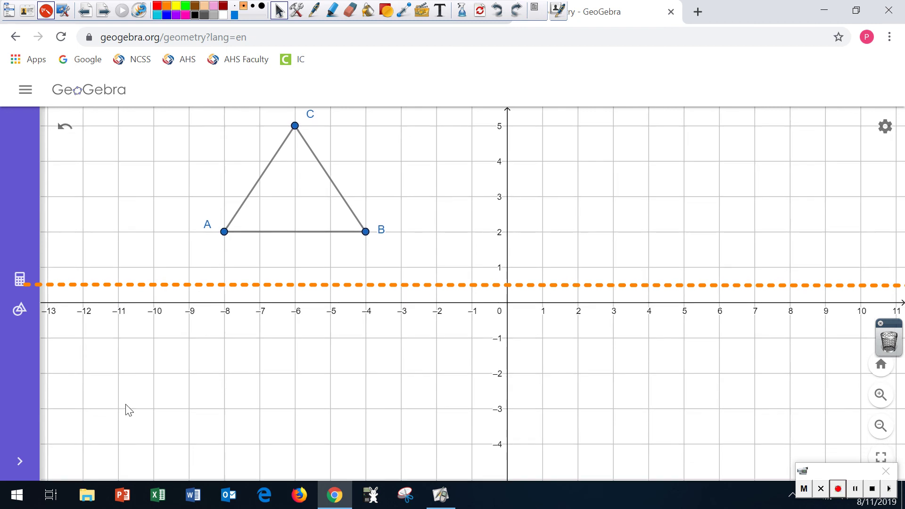
pyautogui.click(163, 286)
pyautogui.click(127, 284)
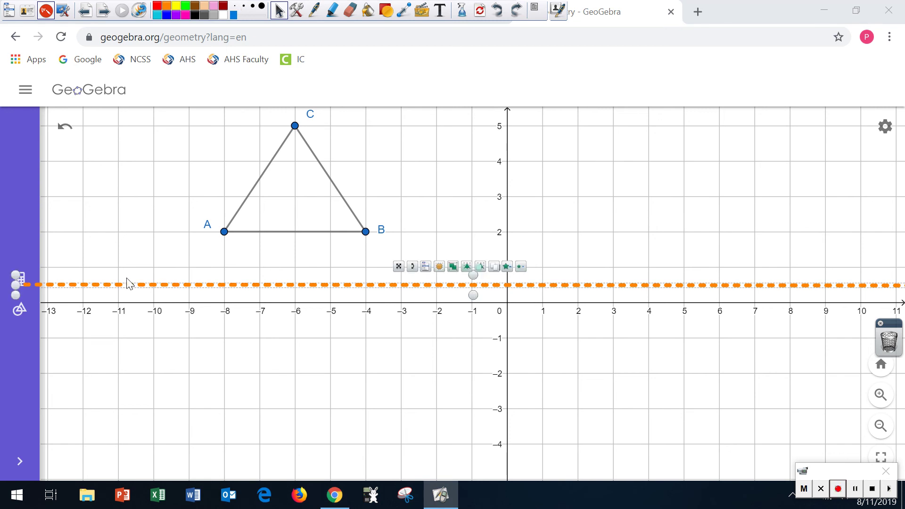
pyautogui.moveTo(128, 284); pyautogui.dragTo(128, 305)
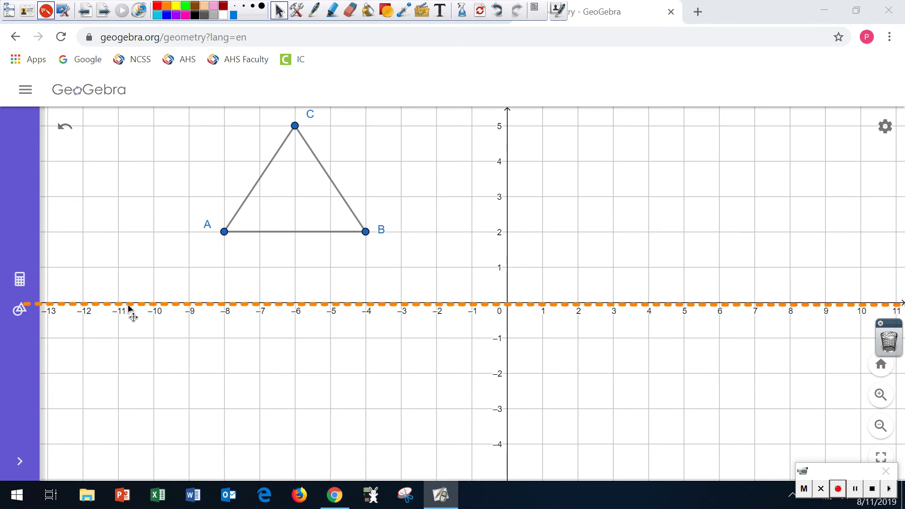
pyautogui.click(129, 305)
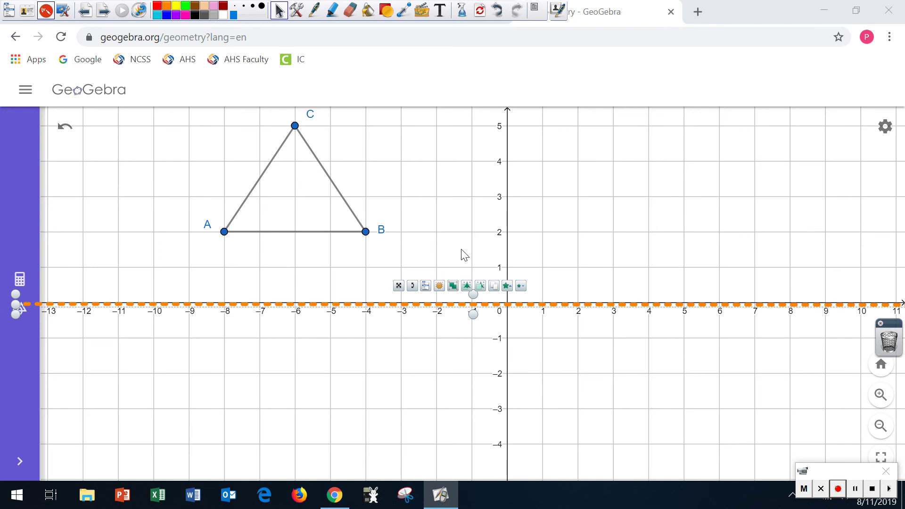
pyautogui.click(314, 10)
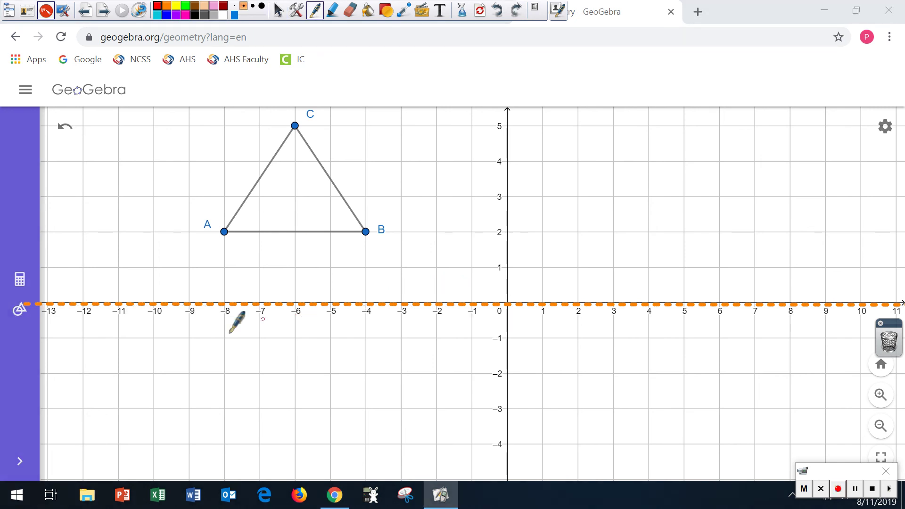
# Start a 'Line' label below the x-axis, then undo those unfinished strokes.
pyautogui.moveTo(190, 318)
pyautogui.mouseDown()
pyautogui.moveTo(189, 340)
pyautogui.moveTo(296, 327)
pyautogui.mouseUp()
pyautogui.moveTo(311, 325)
pyautogui.mouseDown()
pyautogui.moveTo(322, 325)
pyautogui.moveTo(318, 338)
pyautogui.mouseUp()
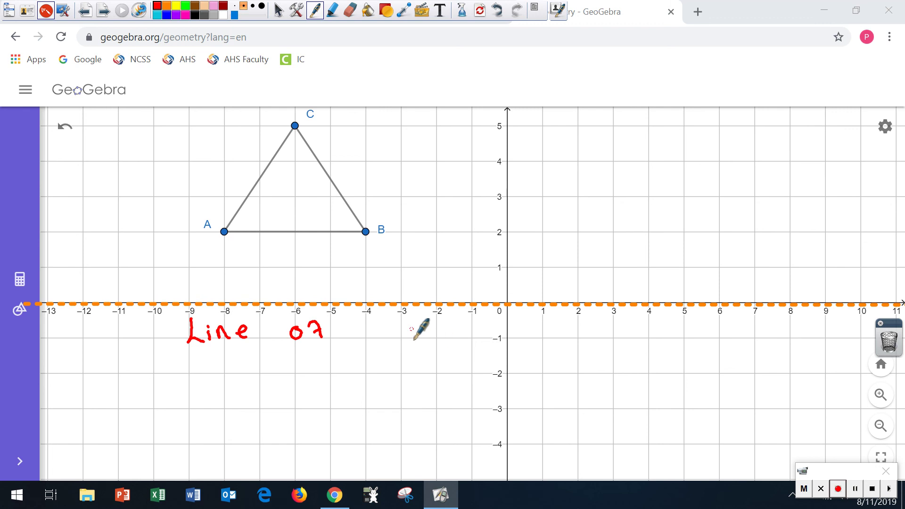
pyautogui.click(497, 10)
pyautogui.click(497, 10)
pyautogui.click(497, 11)
pyautogui.click(497, 11)
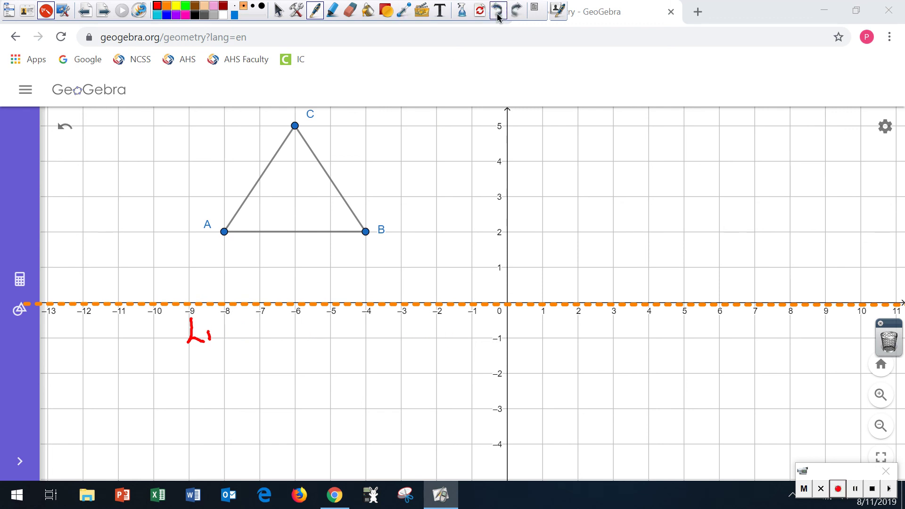
pyautogui.click(497, 10)
pyautogui.click(497, 10)
pyautogui.click(497, 11)
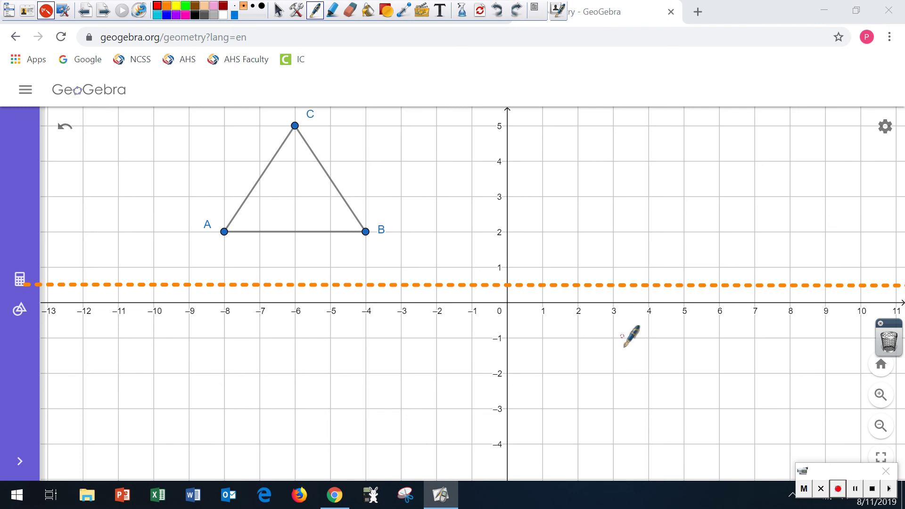
pyautogui.click(571, 329)
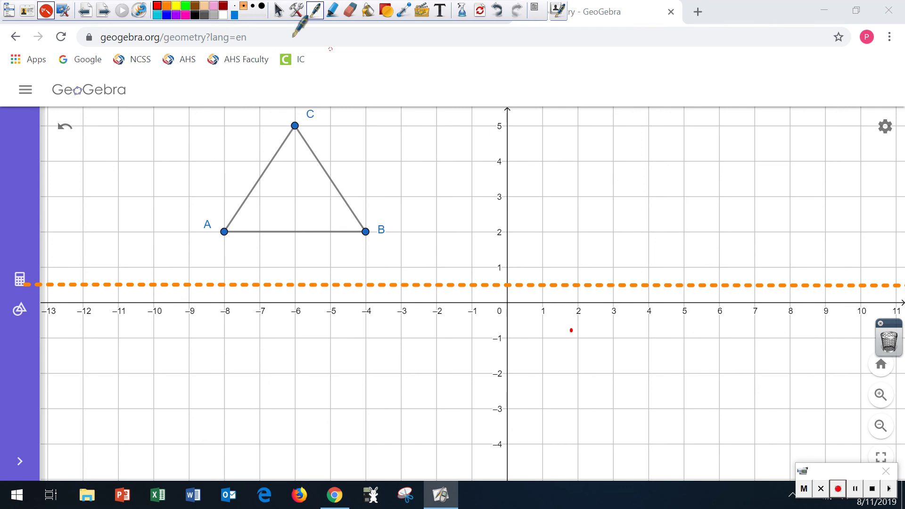
# Realign the orange dashed line exactly on the x-axis, briefly checking the Big Ideas Math page.
pyautogui.click(279, 10)
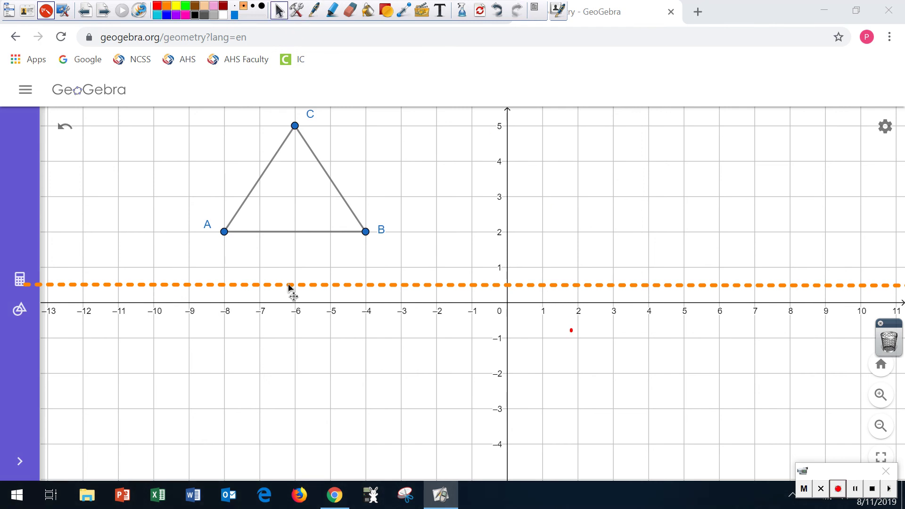
pyautogui.moveTo(289, 287); pyautogui.dragTo(287, 278)
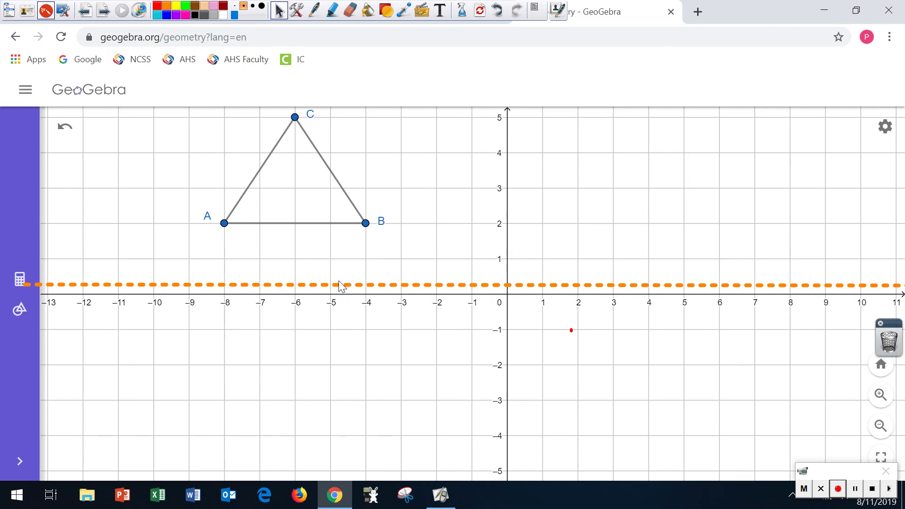
pyautogui.moveTo(330, 286)
pyautogui.mouseDown()
pyautogui.moveTo(333, 297)
pyautogui.moveTo(330, 285)
pyautogui.mouseUp()
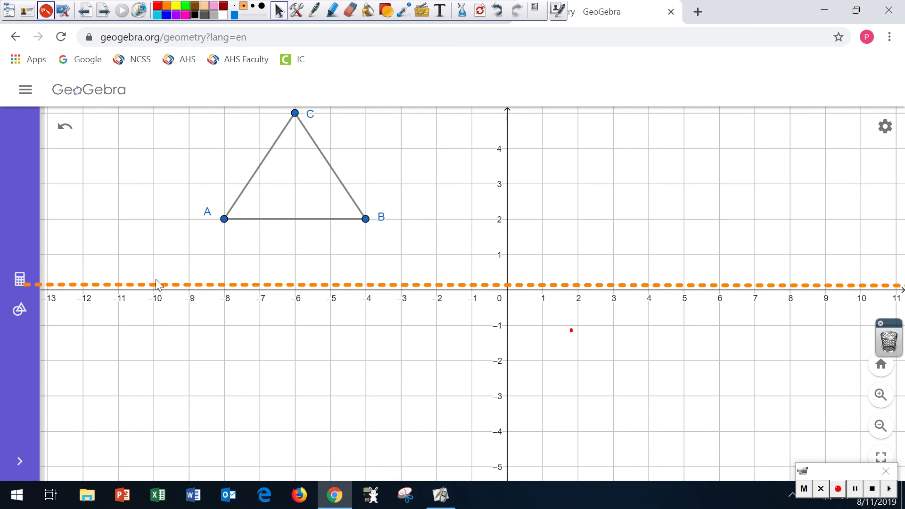
pyautogui.moveTo(157, 285); pyautogui.dragTo(159, 287)
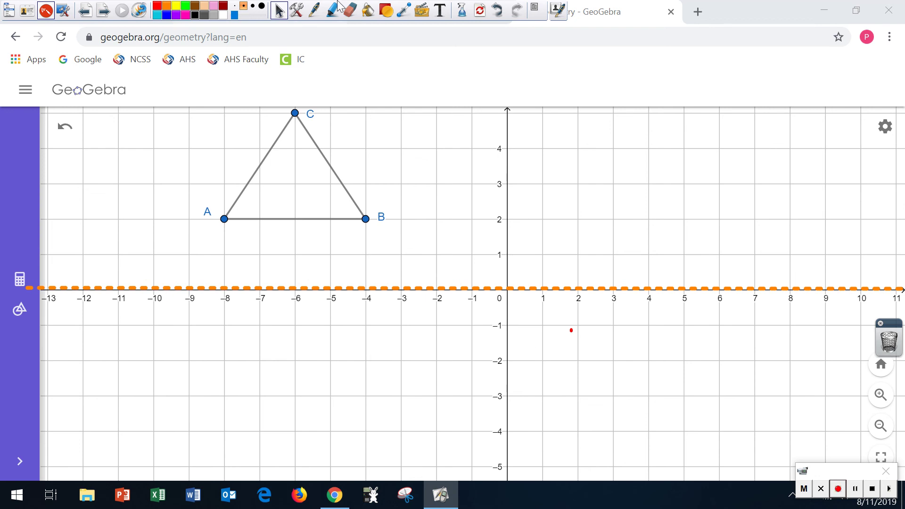
pyautogui.click(322, 22)
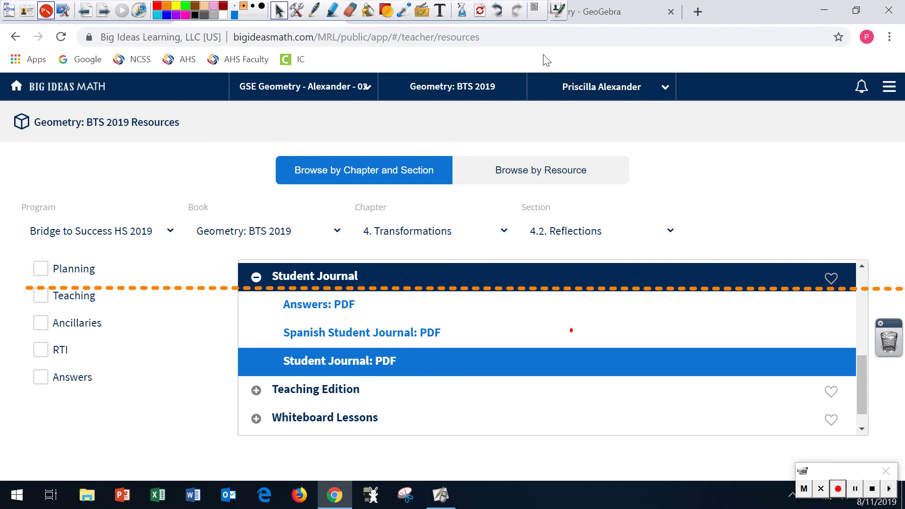
pyautogui.click(487, 21)
pyautogui.click(595, 18)
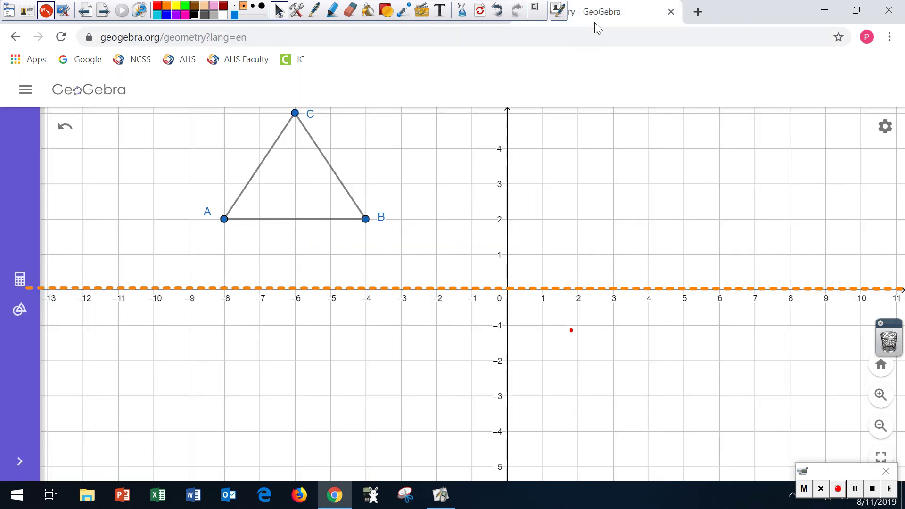
# Write 'Line of reflection' in red below the x-axis.
pyautogui.click(314, 10)
pyautogui.moveTo(550, 320); pyautogui.dragTo(571, 336)
pyautogui.click(571, 321)
pyautogui.moveTo(597, 329); pyautogui.dragTo(613, 336)
pyautogui.moveTo(653, 314); pyautogui.dragTo(650, 317)
pyautogui.moveTo(658, 318)
pyautogui.mouseDown()
pyautogui.moveTo(672, 307)
pyautogui.moveTo(664, 332)
pyautogui.mouseUp()
pyautogui.moveTo(592, 355)
pyautogui.mouseDown()
pyautogui.moveTo(634, 362)
pyautogui.moveTo(664, 372)
pyautogui.moveTo(702, 361)
pyautogui.moveTo(705, 369)
pyautogui.moveTo(720, 352)
pyautogui.moveTo(751, 356)
pyautogui.mouseUp()
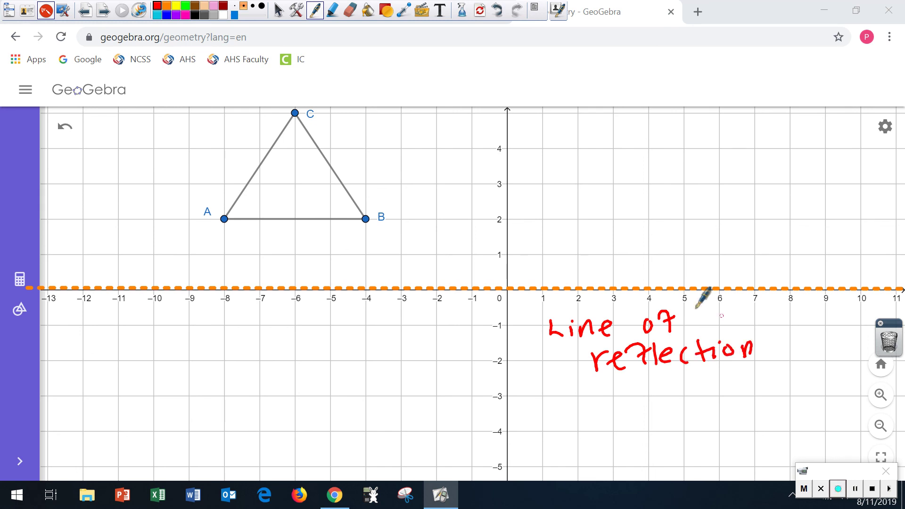
# Label the line's points L near x = -13 and P near x = 9.
pyautogui.click(53, 288)
pyautogui.moveTo(51, 302)
pyautogui.mouseDown()
pyautogui.moveTo(56, 325)
pyautogui.moveTo(68, 320)
pyautogui.mouseUp()
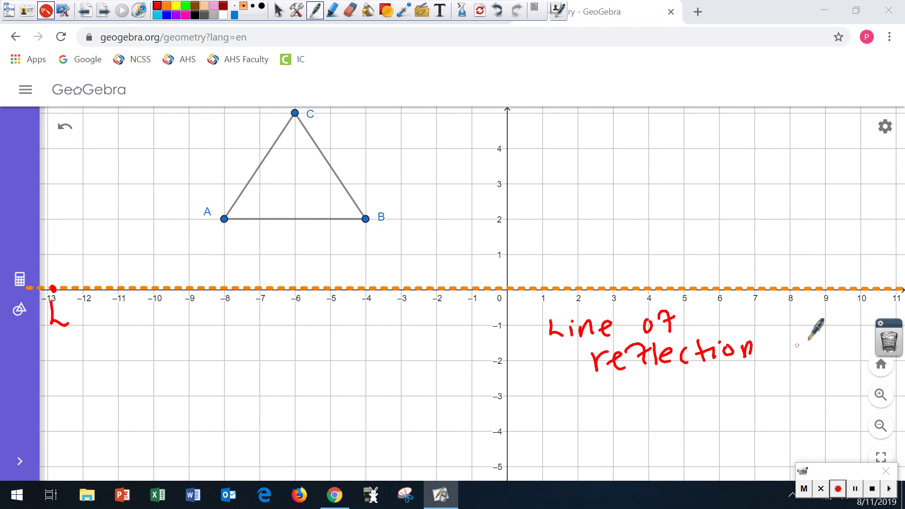
pyautogui.moveTo(819, 308); pyautogui.dragTo(820, 326)
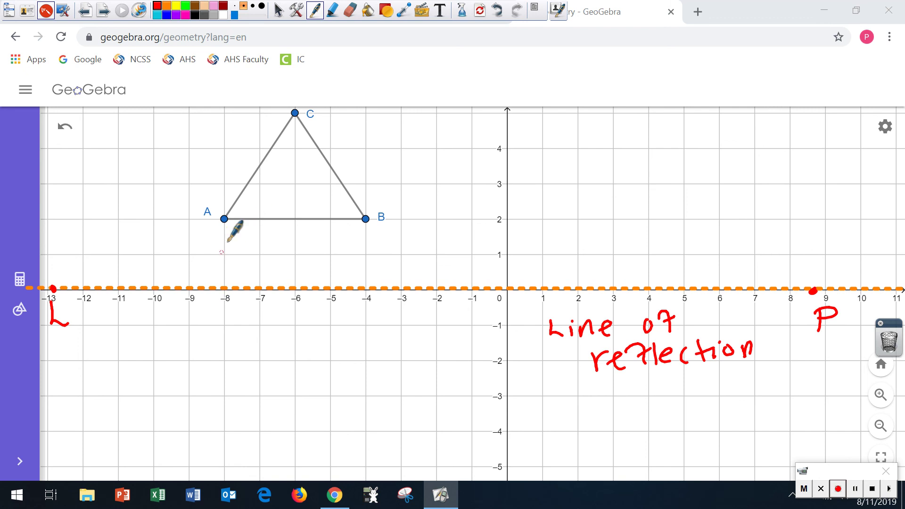
# Draw paths from A, B and C down across the line to A', B' and C'.
pyautogui.moveTo(224, 219)
pyautogui.mouseDown()
pyautogui.moveTo(227, 262)
pyautogui.moveTo(229, 285)
pyautogui.mouseUp()
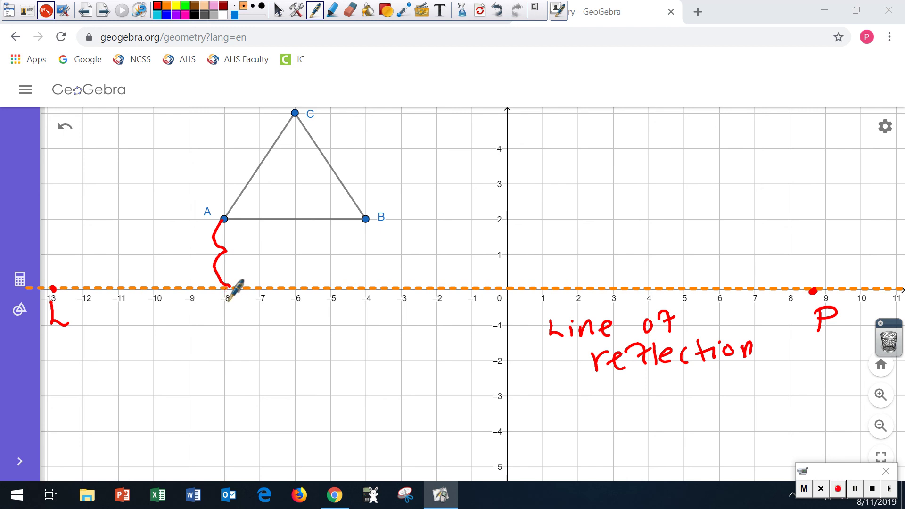
pyautogui.moveTo(227, 289)
pyautogui.mouseDown()
pyautogui.moveTo(230, 335)
pyautogui.moveTo(215, 349)
pyautogui.moveTo(219, 377)
pyautogui.mouseUp()
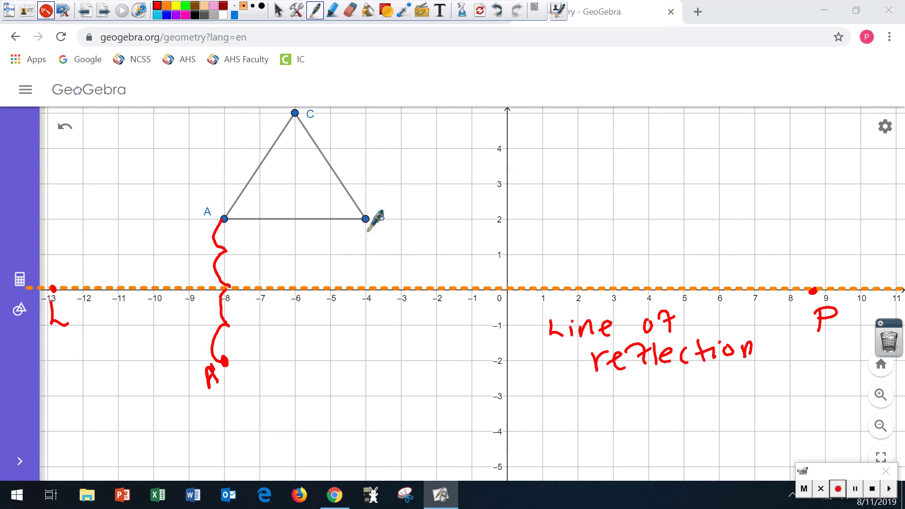
pyautogui.moveTo(366, 220)
pyautogui.mouseDown()
pyautogui.moveTo(362, 249)
pyautogui.moveTo(373, 277)
pyautogui.moveTo(363, 284)
pyautogui.moveTo(375, 295)
pyautogui.moveTo(380, 317)
pyautogui.moveTo(370, 335)
pyautogui.moveTo(381, 348)
pyautogui.moveTo(365, 385)
pyautogui.mouseUp()
pyautogui.moveTo(381, 364); pyautogui.dragTo(379, 371)
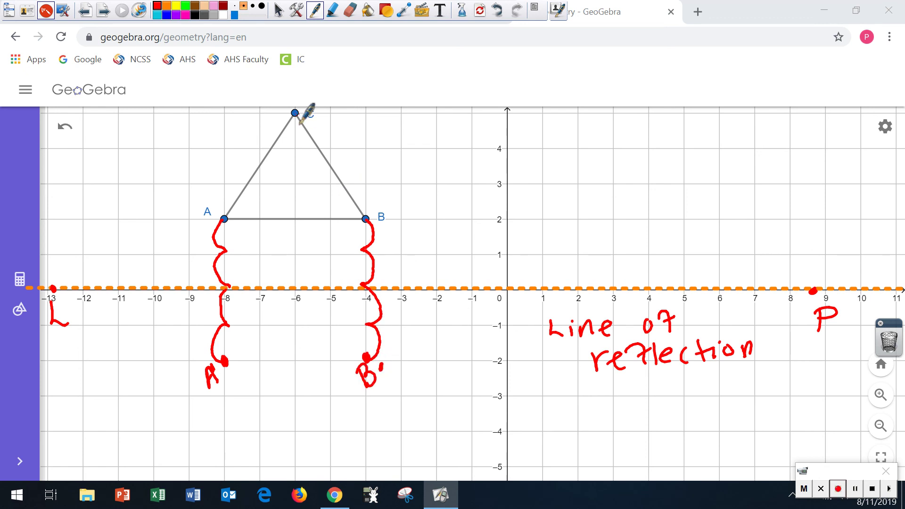
pyautogui.moveTo(295, 113)
pyautogui.mouseDown()
pyautogui.moveTo(286, 153)
pyautogui.moveTo(296, 229)
pyautogui.moveTo(285, 249)
pyautogui.moveTo(295, 261)
pyautogui.moveTo(284, 284)
pyautogui.moveTo(297, 289)
pyautogui.moveTo(289, 331)
pyautogui.moveTo(299, 334)
pyautogui.moveTo(287, 354)
pyautogui.moveTo(297, 371)
pyautogui.moveTo(286, 390)
pyautogui.moveTo(296, 404)
pyautogui.moveTo(286, 452)
pyautogui.moveTo(295, 478)
pyautogui.moveTo(296, 470)
pyautogui.moveTo(322, 483)
pyautogui.moveTo(323, 455)
pyautogui.mouseUp()
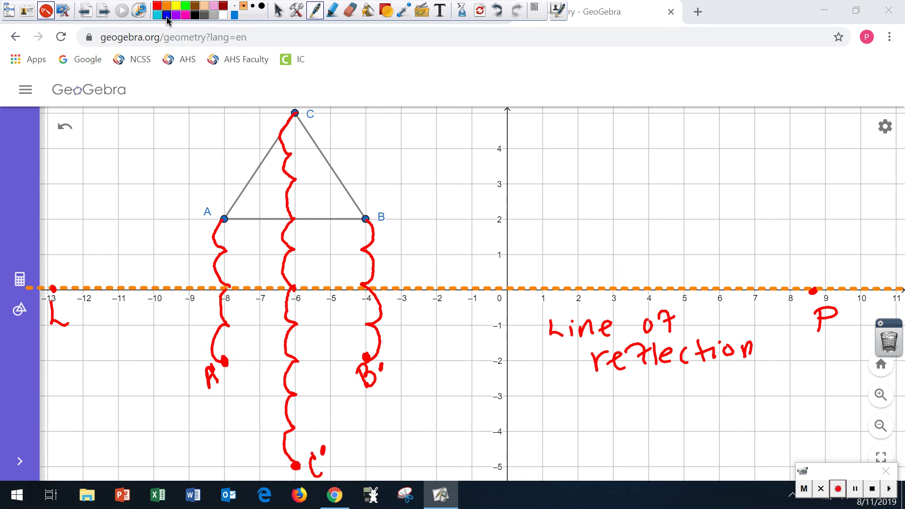
# Draw the blue image triangle A'B'C' and write overlined LP near the y-axis.
pyautogui.moveTo(225, 359)
pyautogui.mouseDown()
pyautogui.moveTo(263, 450)
pyautogui.moveTo(295, 480)
pyautogui.moveTo(298, 453)
pyautogui.moveTo(301, 474)
pyautogui.moveTo(359, 385)
pyautogui.moveTo(365, 357)
pyautogui.mouseUp()
pyautogui.moveTo(225, 359)
pyautogui.mouseDown()
pyautogui.moveTo(284, 374)
pyautogui.moveTo(376, 356)
pyautogui.mouseUp()
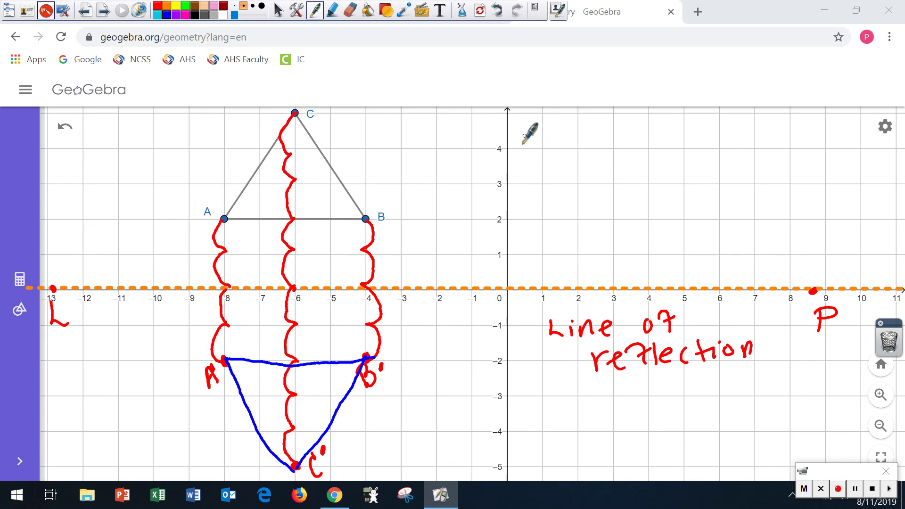
pyautogui.moveTo(527, 138)
pyautogui.mouseDown()
pyautogui.moveTo(540, 168)
pyautogui.moveTo(562, 141)
pyautogui.moveTo(550, 157)
pyautogui.moveTo(536, 129)
pyautogui.moveTo(564, 129)
pyautogui.mouseUp()
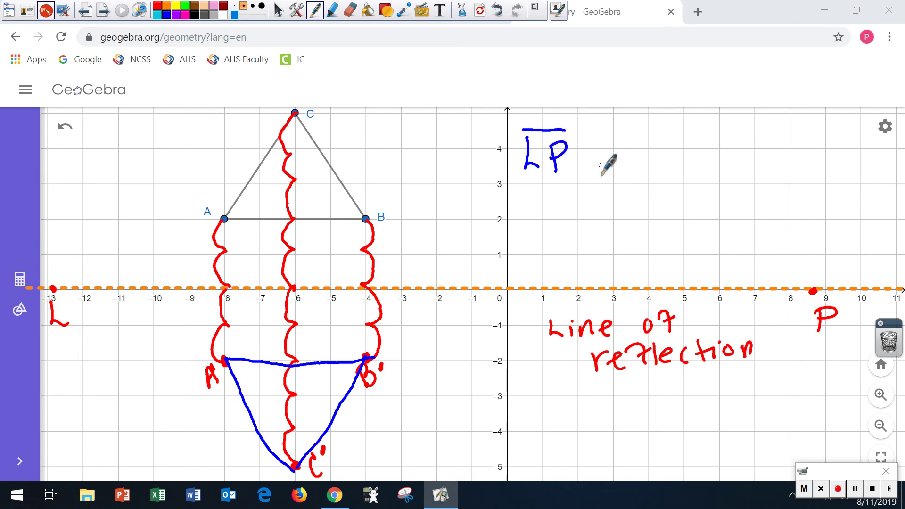
# Add a perpendicular sign after LP and congruence tick marks on both halves of AA'.
pyautogui.moveTo(589, 171)
pyautogui.mouseDown()
pyautogui.moveTo(619, 170)
pyautogui.moveTo(610, 145)
pyautogui.moveTo(607, 166)
pyautogui.mouseUp()
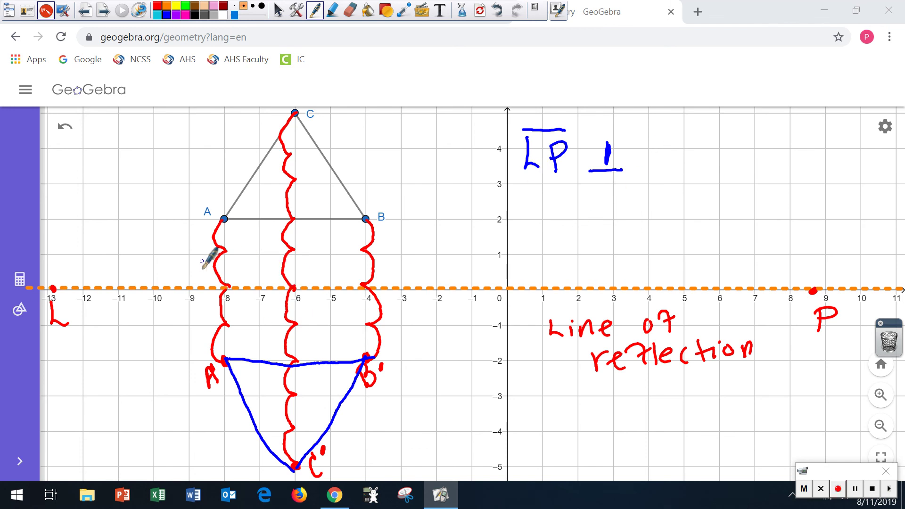
pyautogui.moveTo(189, 247); pyautogui.dragTo(206, 258)
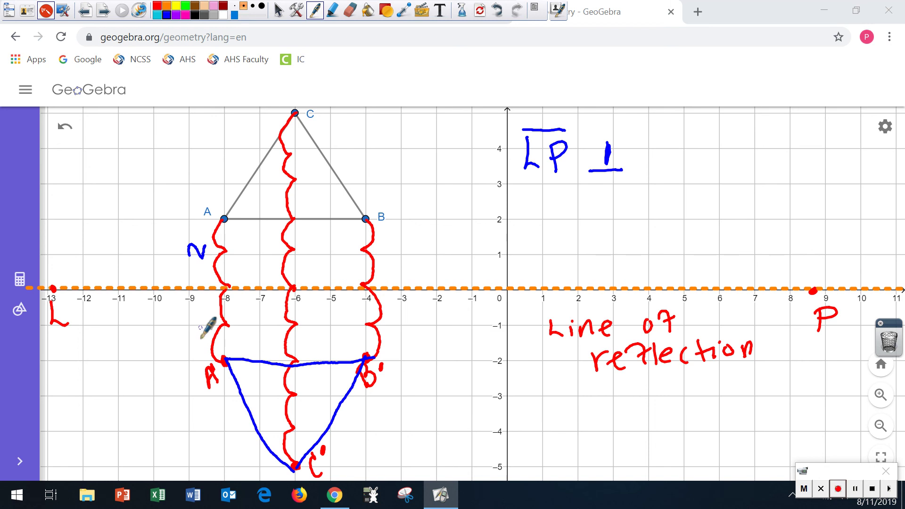
pyautogui.moveTo(192, 318); pyautogui.dragTo(208, 330)
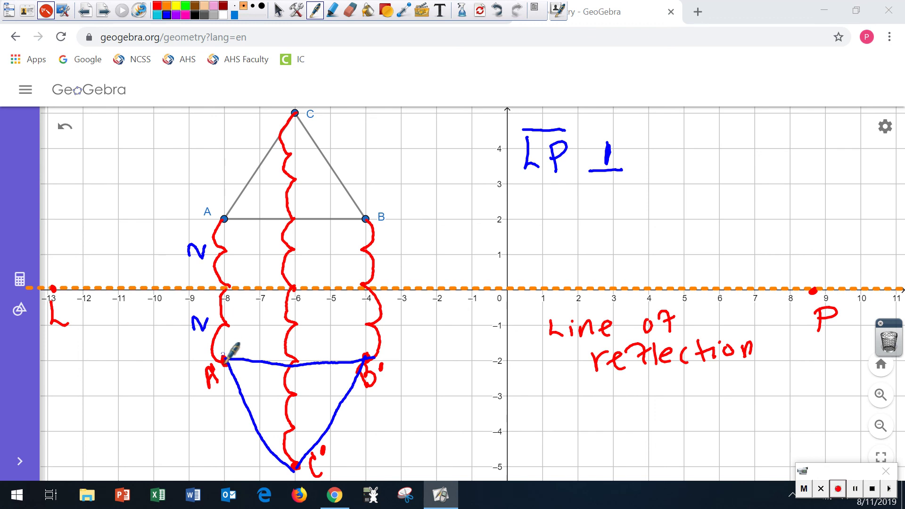
# In black ink, dash segment AA', complete 'LP ⊥ AA'' with an overline, and write 'Bisectors'.
pyautogui.click(198, 15)
pyautogui.moveTo(227, 361); pyautogui.dragTo(226, 220)
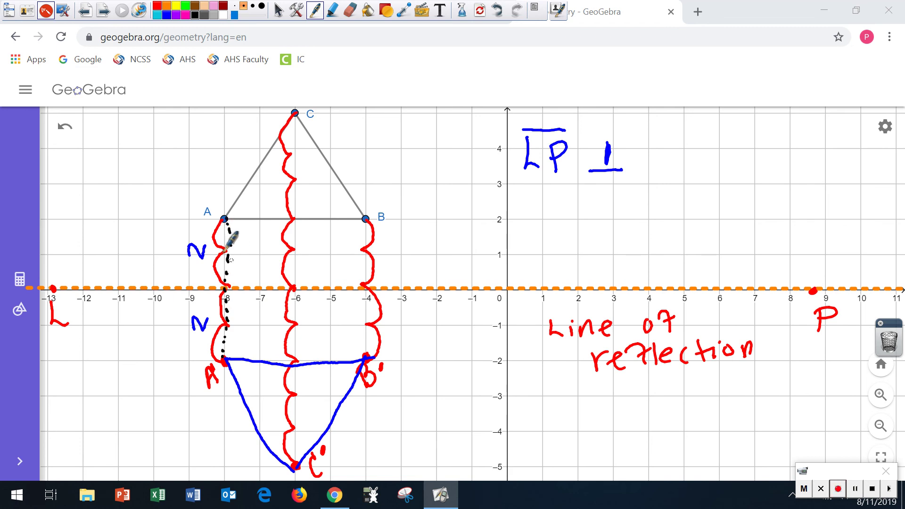
pyautogui.moveTo(651, 168)
pyautogui.mouseDown()
pyautogui.moveTo(681, 166)
pyautogui.moveTo(688, 142)
pyautogui.moveTo(695, 175)
pyautogui.moveTo(683, 162)
pyautogui.moveTo(698, 141)
pyautogui.mouseUp()
pyautogui.moveTo(649, 125); pyautogui.dragTo(708, 117)
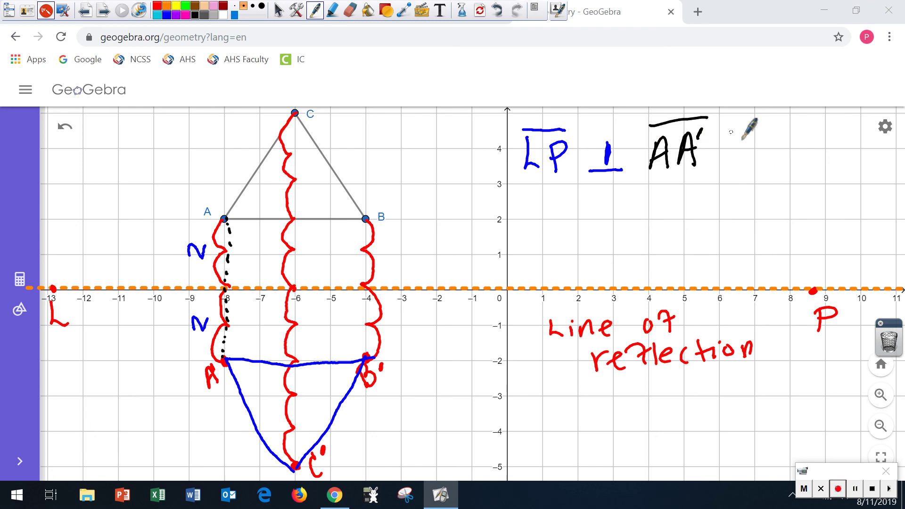
pyautogui.moveTo(759, 142)
pyautogui.mouseDown()
pyautogui.moveTo(765, 163)
pyautogui.moveTo(798, 143)
pyautogui.moveTo(883, 126)
pyautogui.mouseUp()
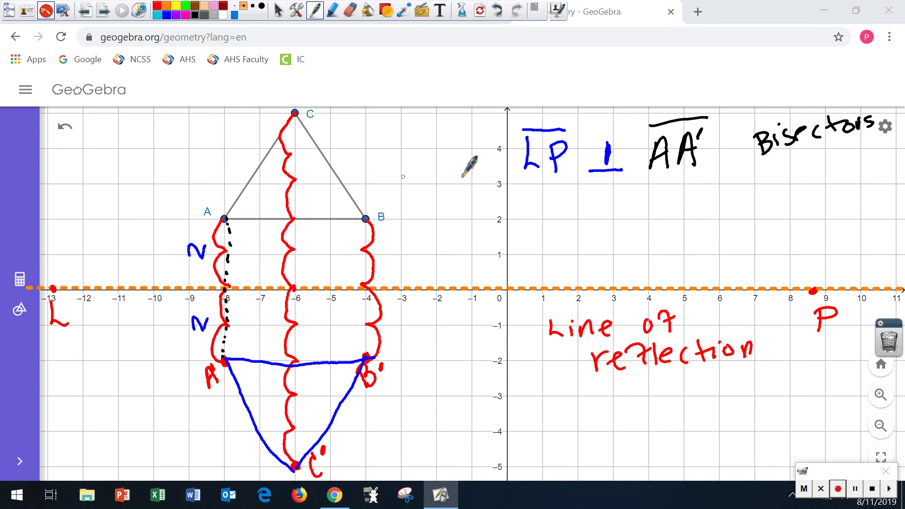
# Write the second statement 'LP ⊥ BB'' and draw dashed segment BB'.
pyautogui.moveTo(527, 193)
pyautogui.mouseDown()
pyautogui.moveTo(538, 224)
pyautogui.moveTo(552, 225)
pyautogui.moveTo(554, 213)
pyautogui.moveTo(523, 188)
pyautogui.mouseUp()
pyautogui.moveTo(589, 220)
pyautogui.mouseDown()
pyautogui.moveTo(619, 217)
pyautogui.moveTo(603, 216)
pyautogui.mouseUp()
pyautogui.moveTo(365, 222); pyautogui.dragTo(365, 352)
pyautogui.moveTo(667, 193)
pyautogui.mouseDown()
pyautogui.moveTo(668, 234)
pyautogui.moveTo(681, 208)
pyautogui.moveTo(697, 222)
pyautogui.mouseUp()
pyautogui.moveTo(715, 186)
pyautogui.mouseDown()
pyautogui.moveTo(711, 201)
pyautogui.moveTo(728, 185)
pyautogui.mouseUp()
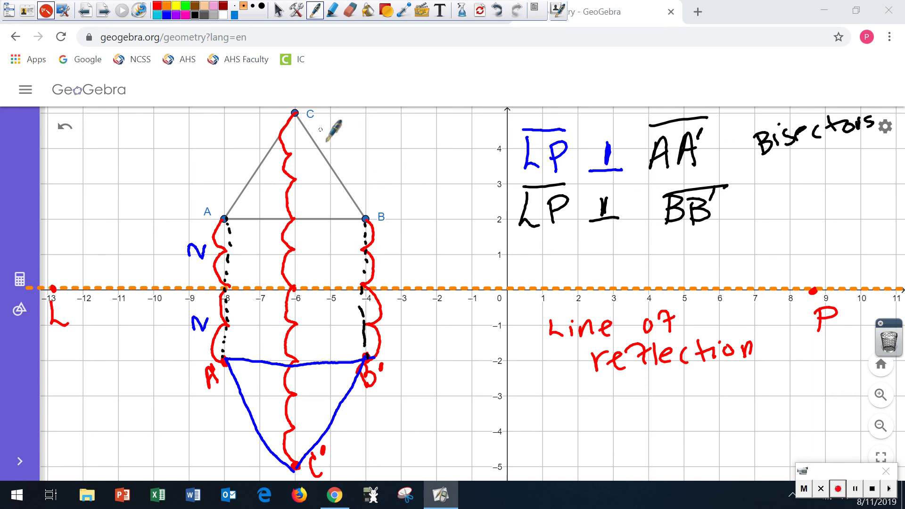
# Draw dashed segment CC' and begin the third statement 'LP ⊥ CC''.
pyautogui.moveTo(295, 117); pyautogui.dragTo(296, 460)
pyautogui.moveTo(530, 246)
pyautogui.mouseDown()
pyautogui.moveTo(532, 271)
pyautogui.moveTo(546, 279)
pyautogui.moveTo(599, 260)
pyautogui.mouseUp()
pyautogui.moveTo(580, 279)
pyautogui.mouseDown()
pyautogui.moveTo(618, 279)
pyautogui.moveTo(599, 277)
pyautogui.mouseUp()
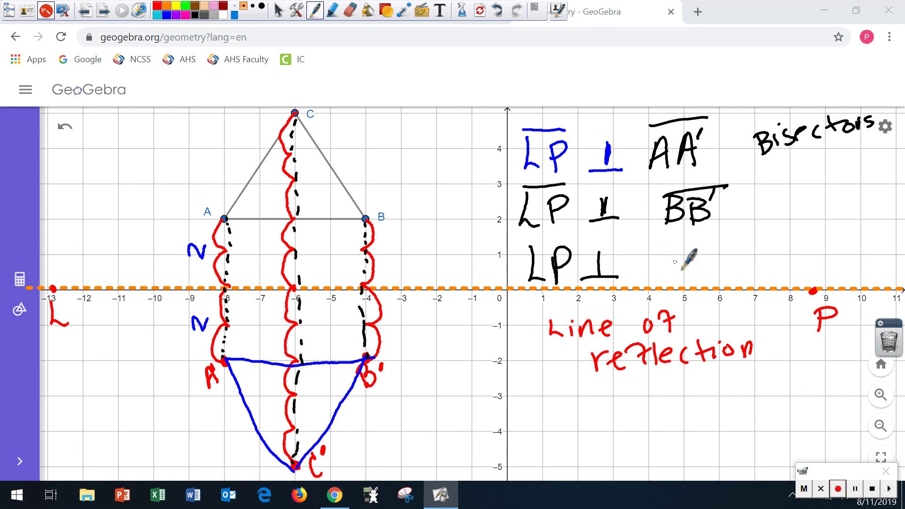
pyautogui.moveTo(679, 251)
pyautogui.mouseDown()
pyautogui.moveTo(678, 278)
pyautogui.moveTo(708, 274)
pyautogui.moveTo(718, 234)
pyautogui.moveTo(707, 247)
pyautogui.mouseUp()
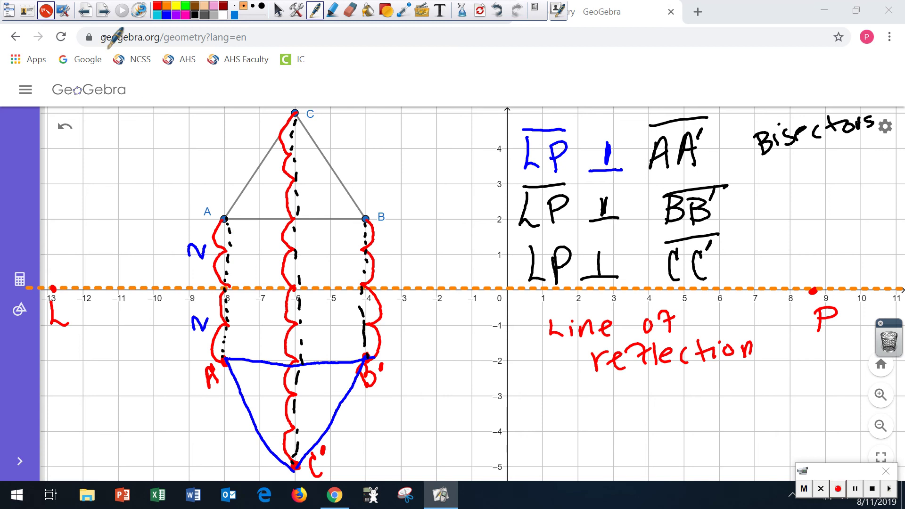
# Close the annotation overlay and return to the ActivInspire HOMEWORK page.
pyautogui.click(45, 11)
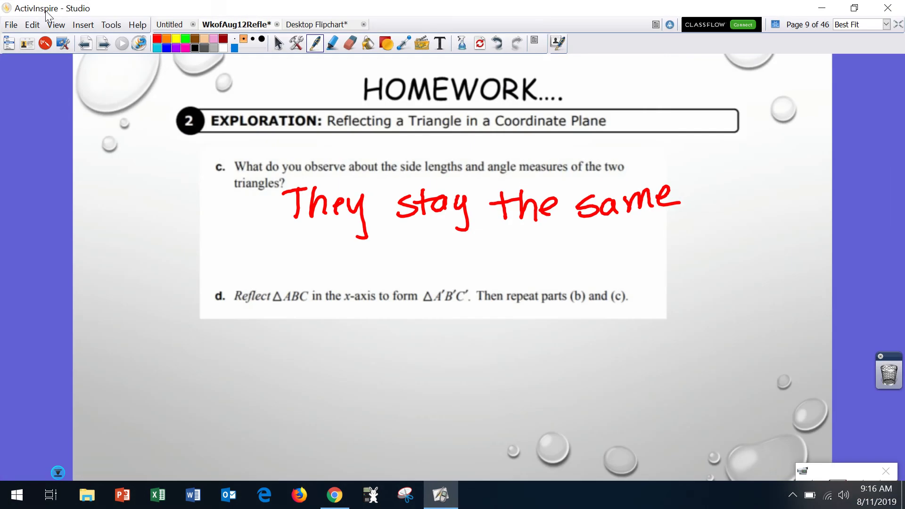